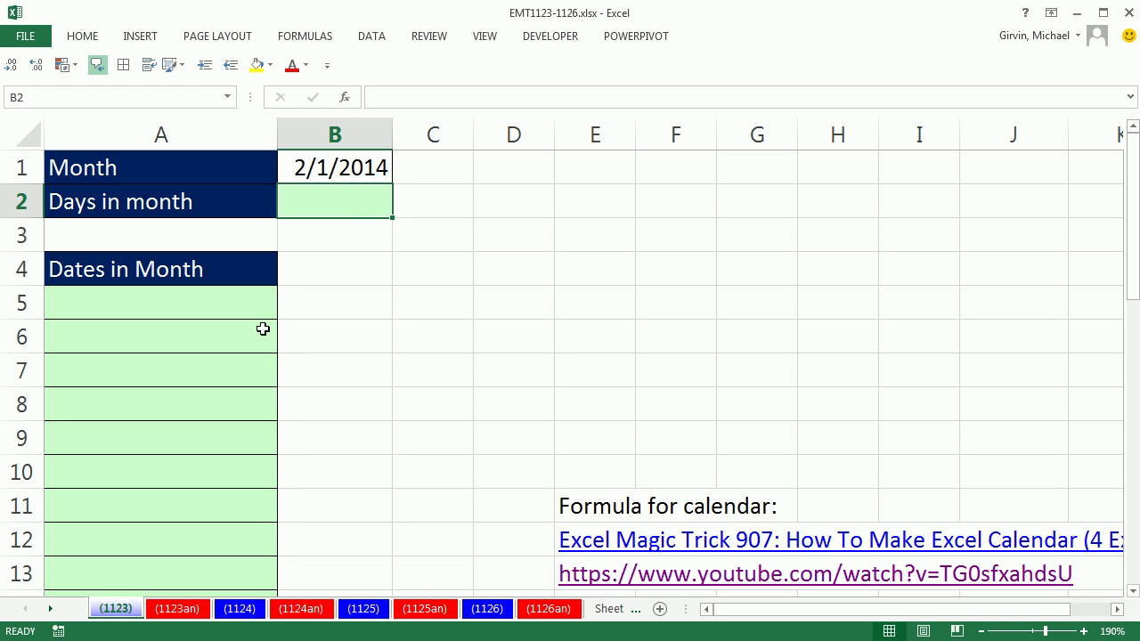
On the finished example sheet 1123an, try 3/1/2014 in B1, then restore 2/1/2014.
{"action": "left_click", "coordinate": [340, 168]}
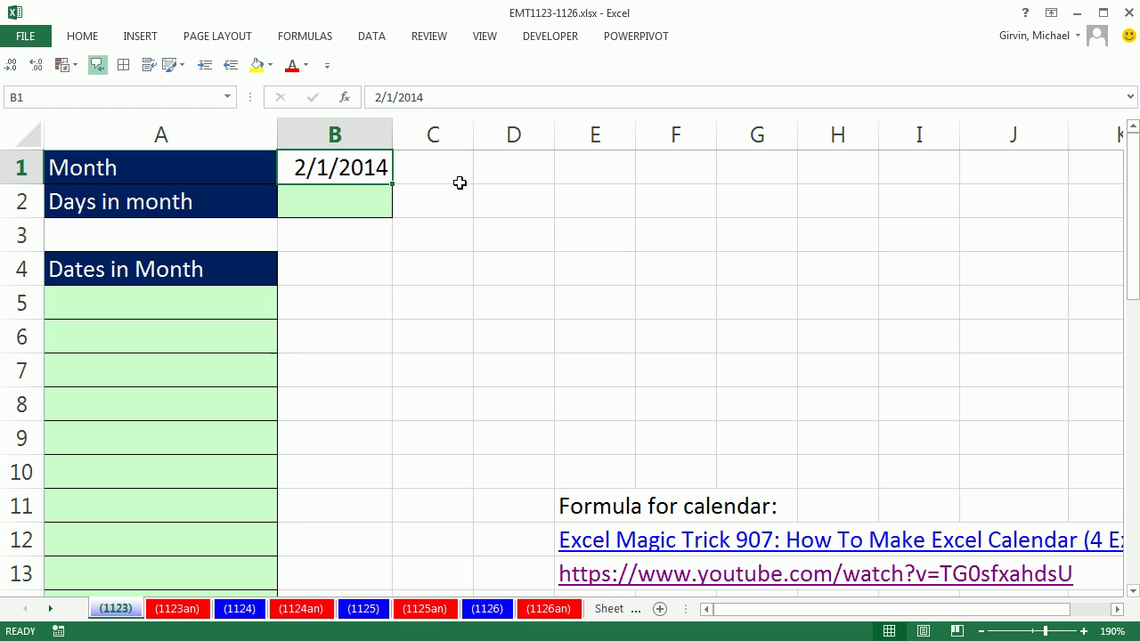
{"action": "left_click", "coordinate": [170, 613]}
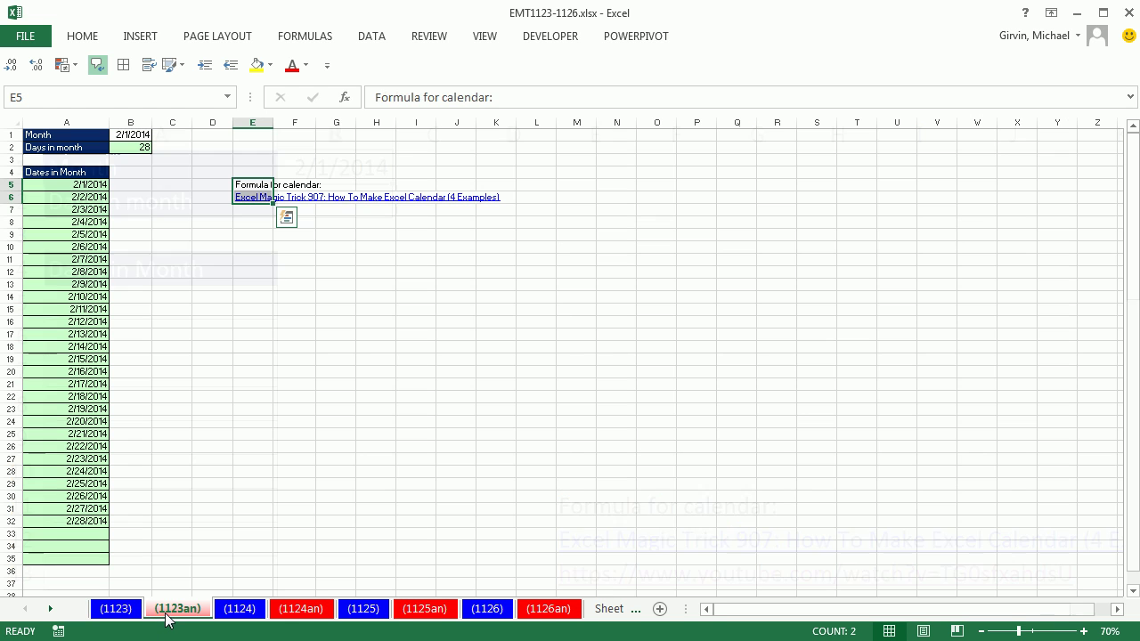
{"action": "left_click", "coordinate": [135, 136]}
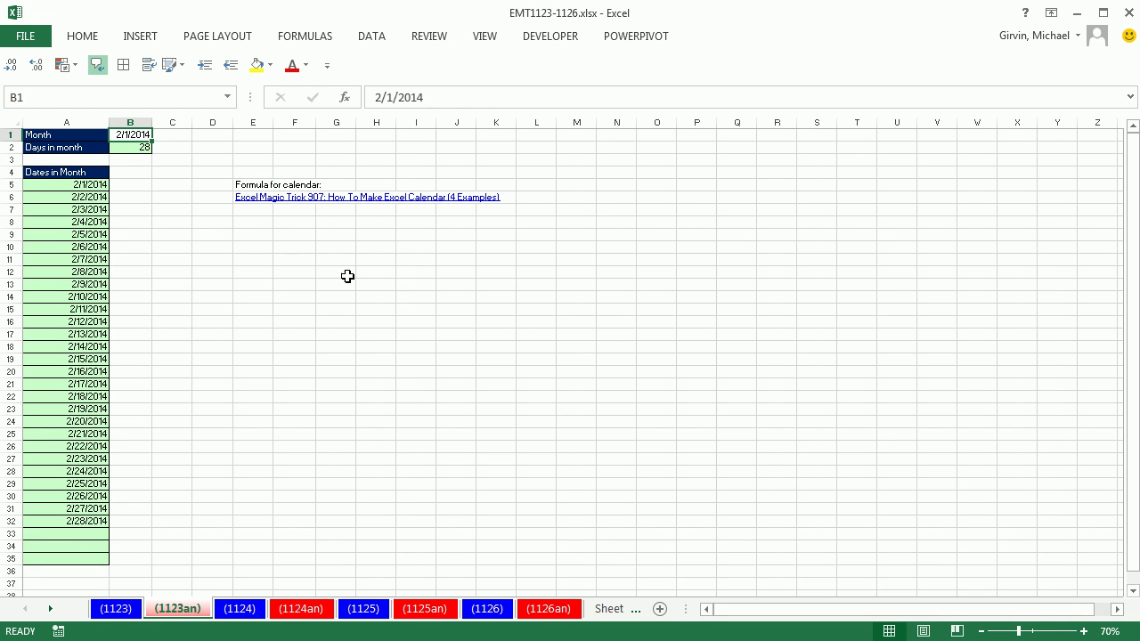
{"action": "type", "text": "3/1"}
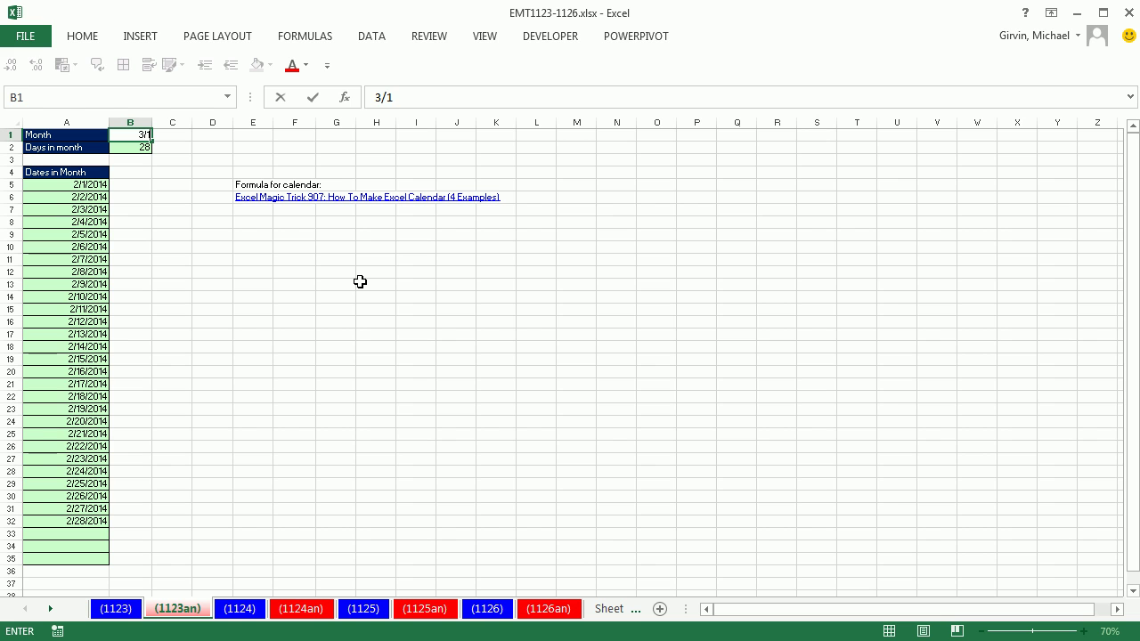
{"action": "key", "text": "ctrl+Return"}
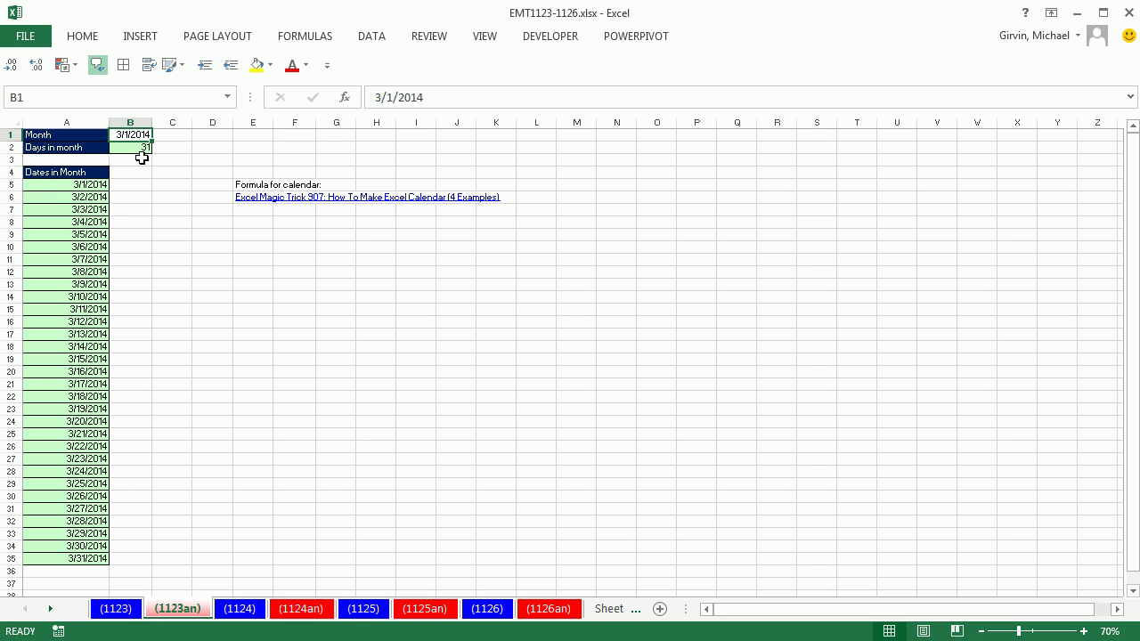
{"action": "type", "text": "2/1"}
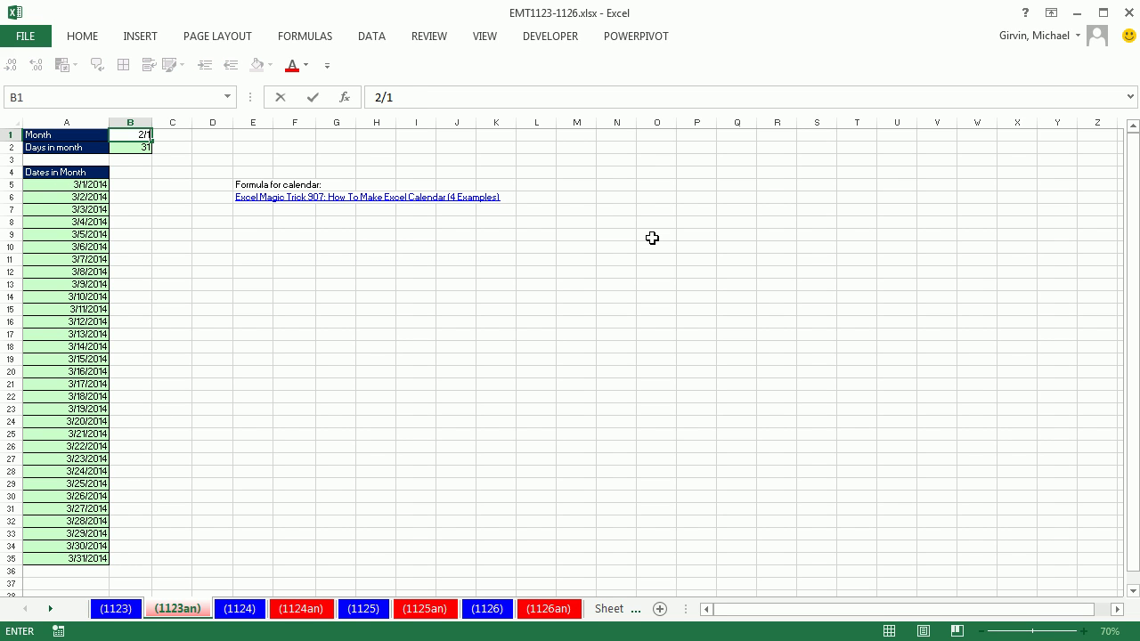
{"action": "key", "text": "ctrl+Return"}
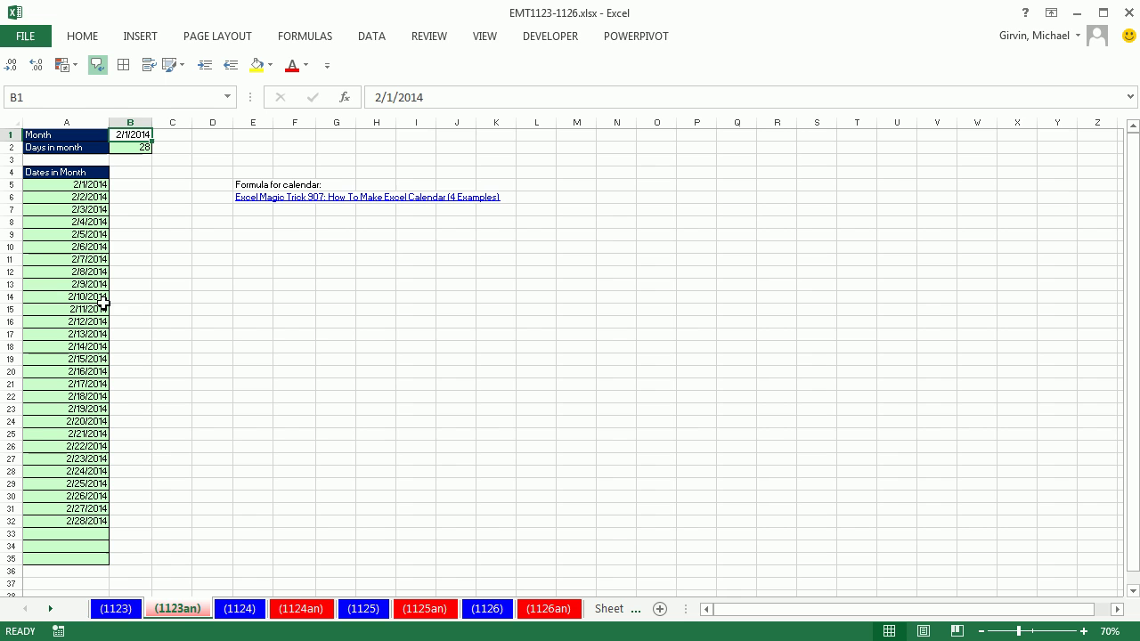
{"action": "left_click", "coordinate": [133, 609]}
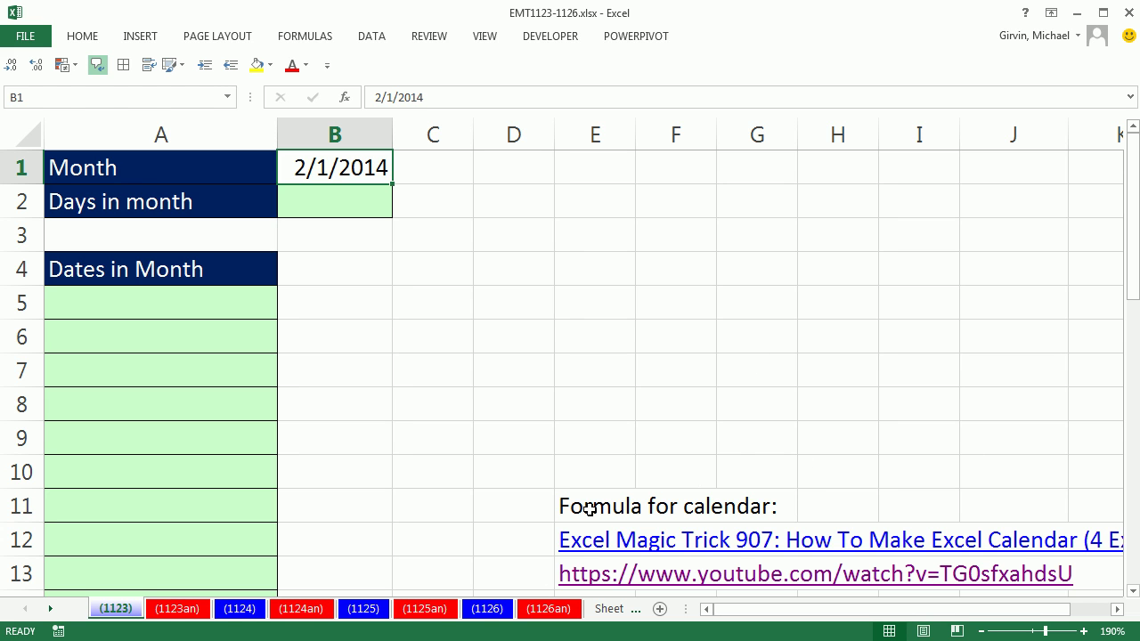
Enter =EOMONTH(B1,0) in B2, which shows the serial number 41698.
{"action": "left_click", "coordinate": [378, 202]}
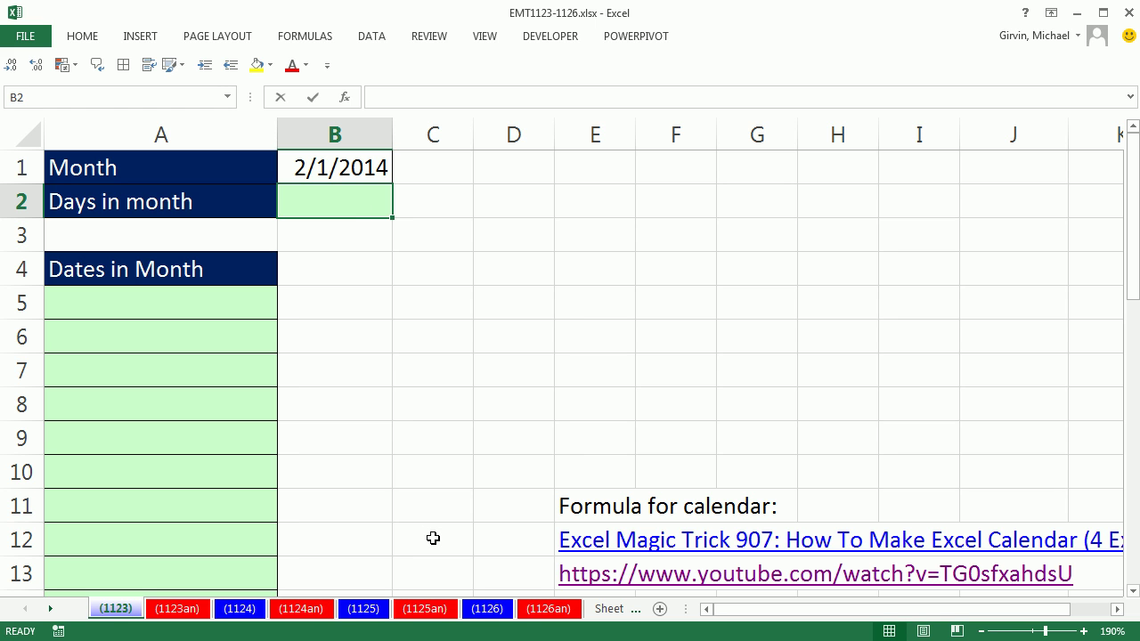
{"action": "type", "text": "=eo"}
{"action": "key", "text": "Tab"}
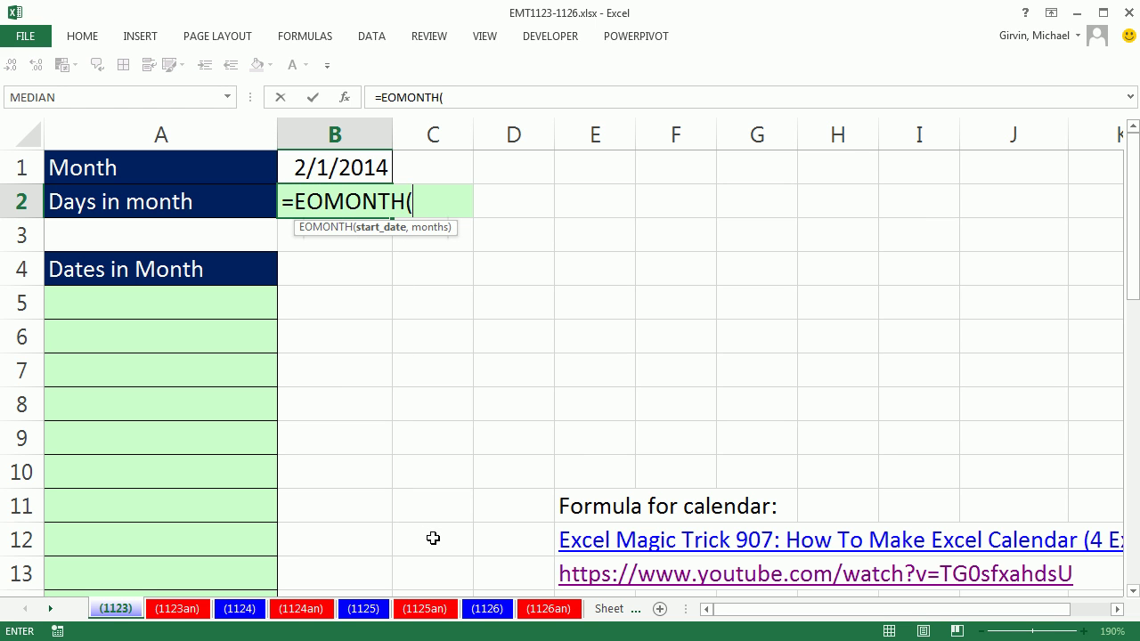
{"action": "left_click", "coordinate": [319, 172]}
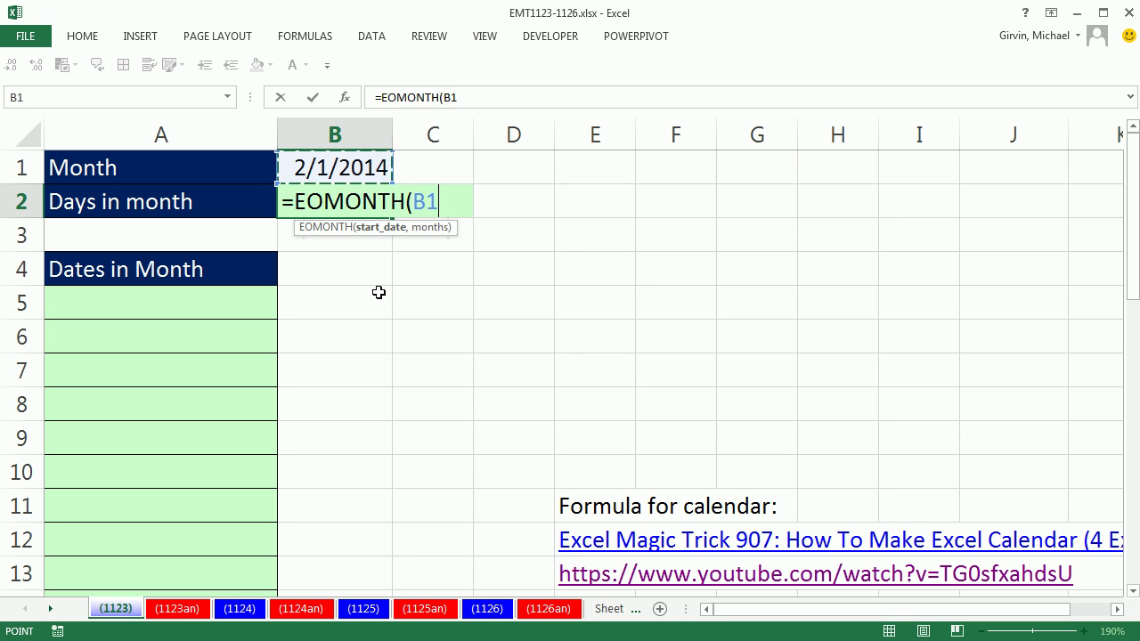
{"action": "type", "text": ",1"}
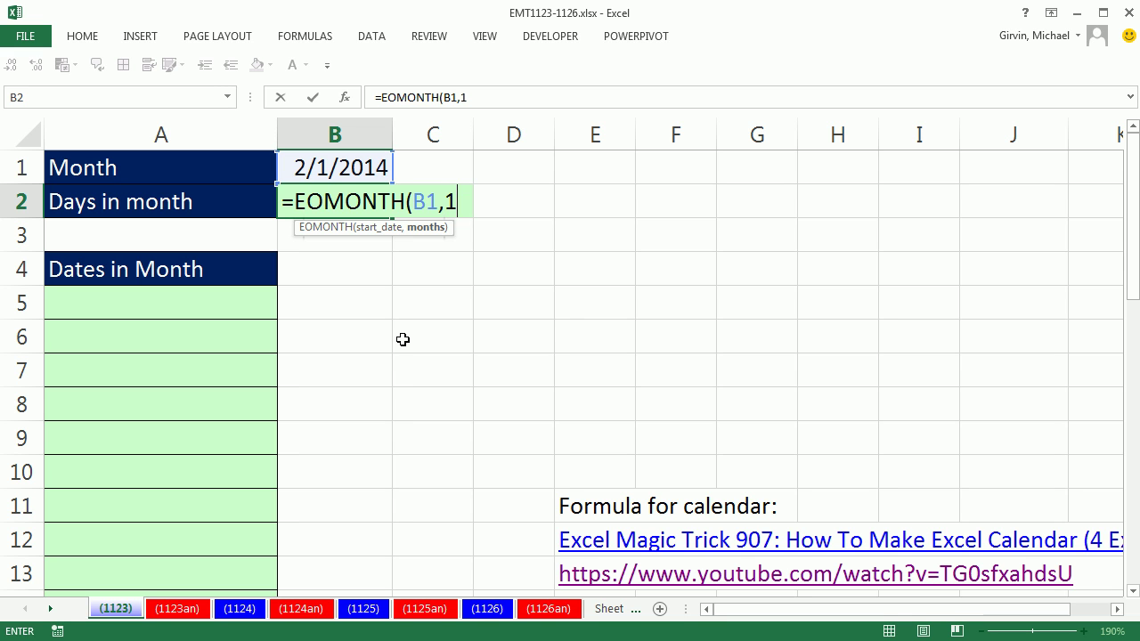
{"action": "key", "text": "BackSpace"}
{"action": "type", "text": "-1"}
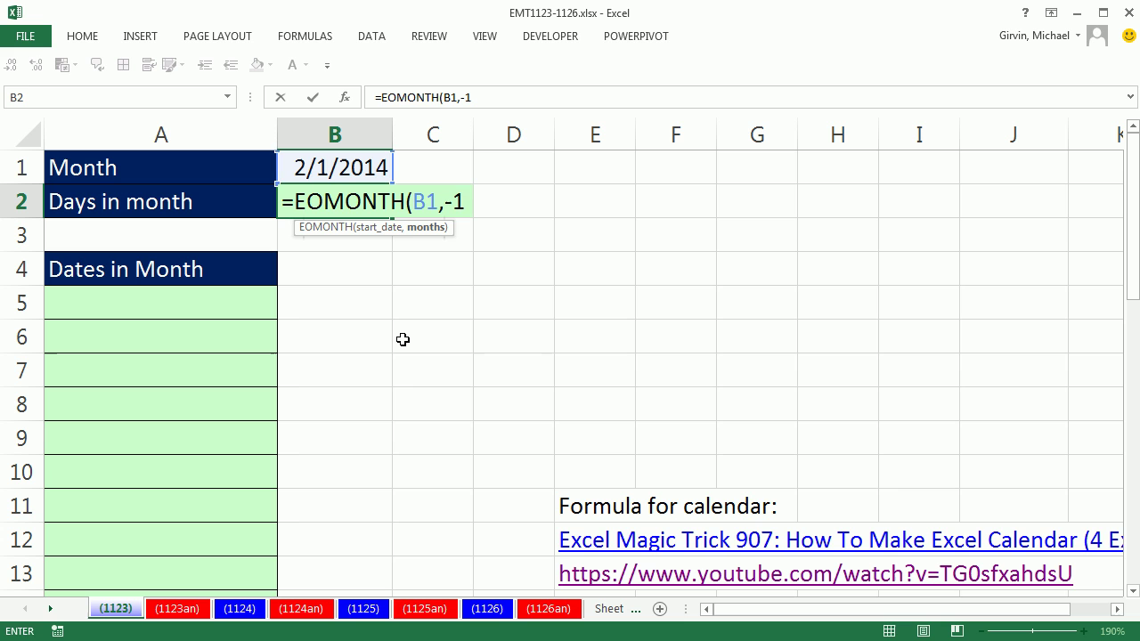
{"action": "key", "text": "BackSpace"}
{"action": "key", "text": "BackSpace"}
{"action": "type", "text": "0"}
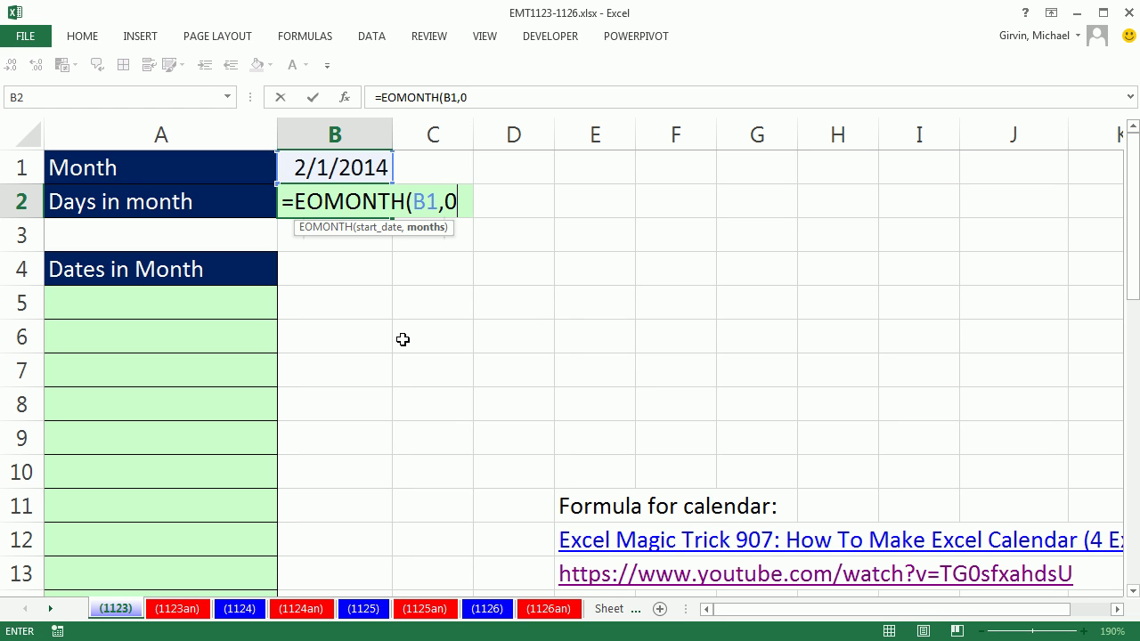
{"action": "type", "text": ")"}
{"action": "key", "text": "ctrl+Return"}
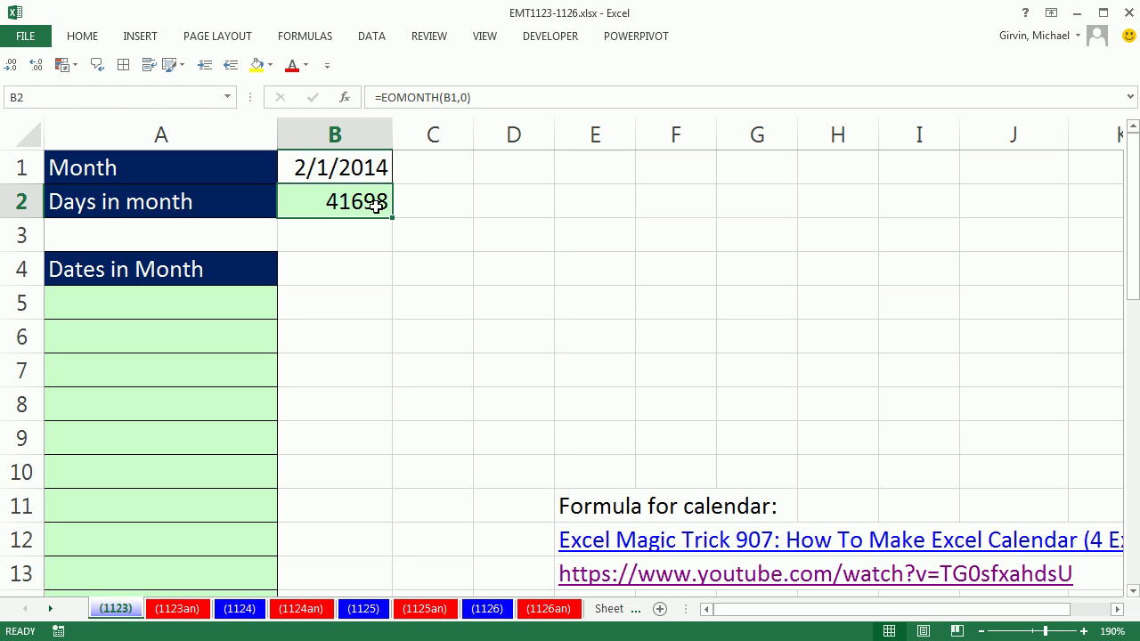
Apply a Date number format to B2, then undo it.
{"action": "key", "text": "ctrl+1"}
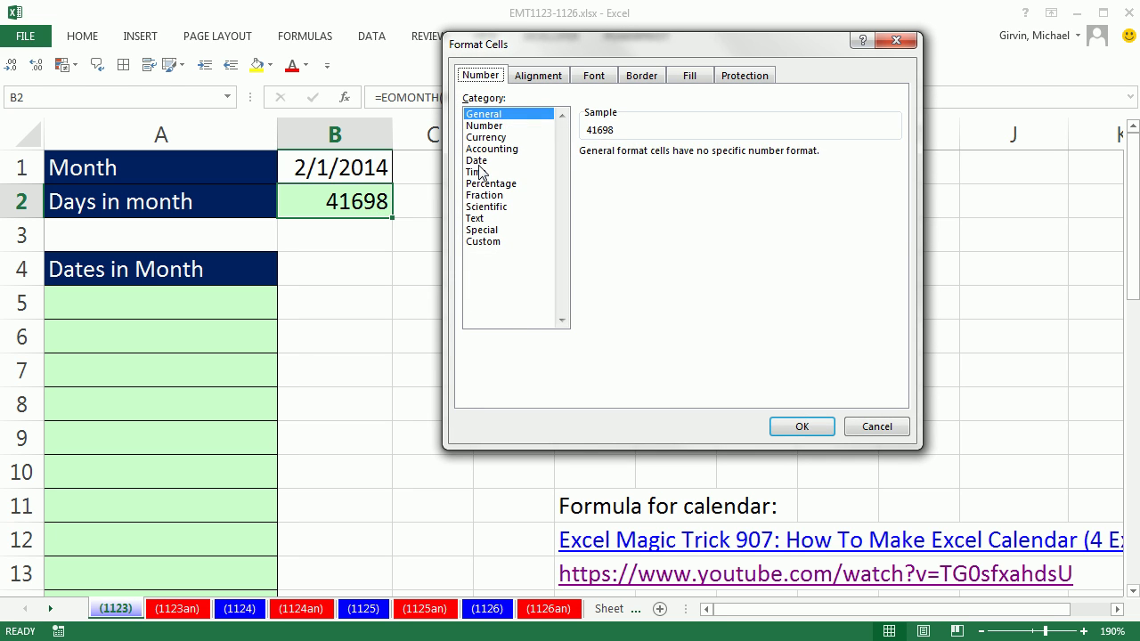
{"action": "left_click", "coordinate": [478, 162]}
{"action": "left_click", "coordinate": [803, 427]}
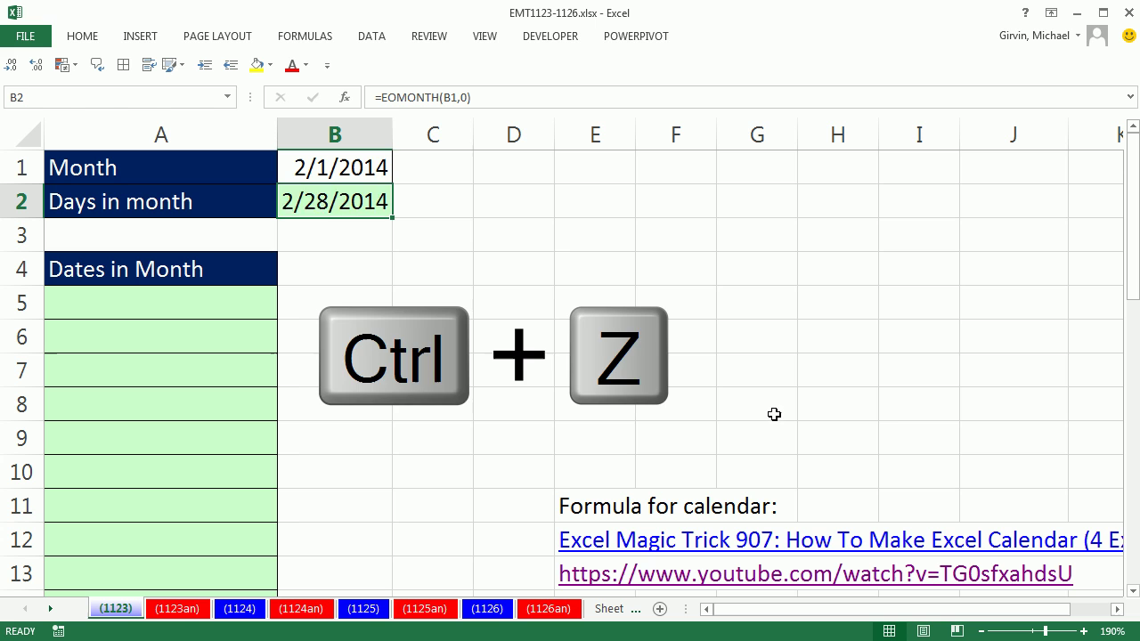
{"action": "key", "text": "ctrl+z"}
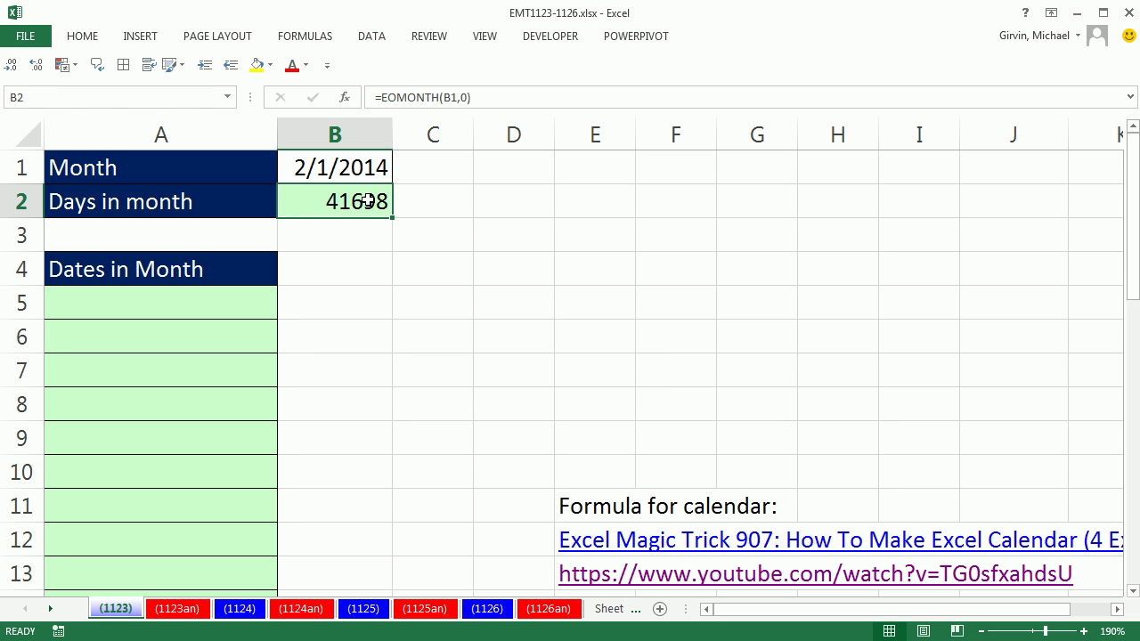
Wrap B2's formula as =DAY(EOMONTH(B1,0)) so it shows 28 for February 2014.
{"action": "double_click", "coordinate": [367, 201]}
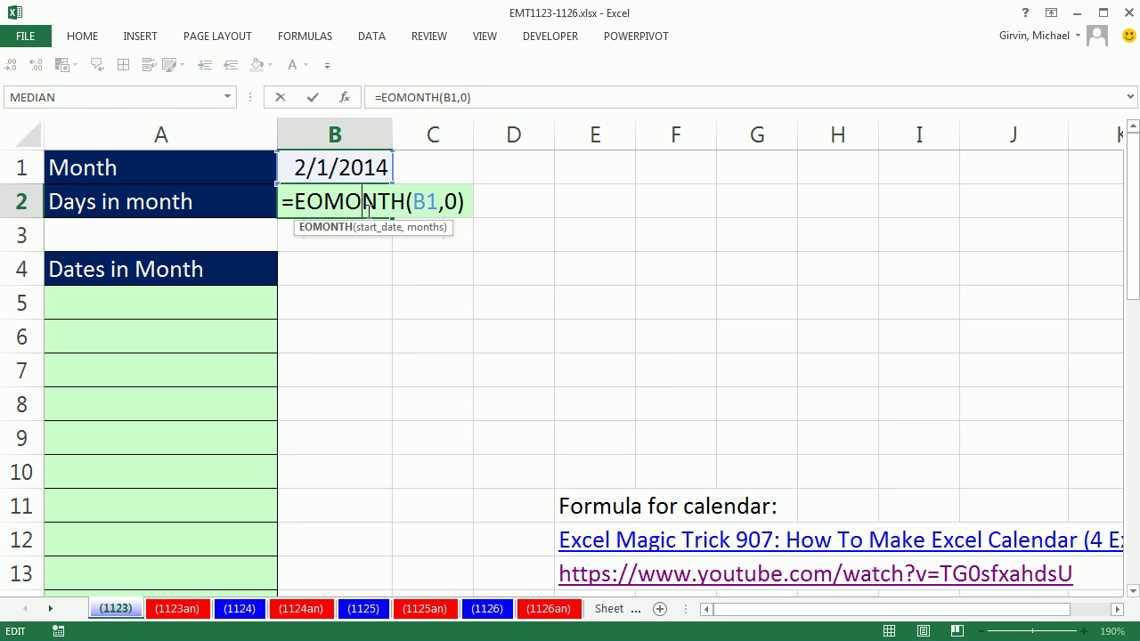
{"action": "left_click", "coordinate": [301, 201]}
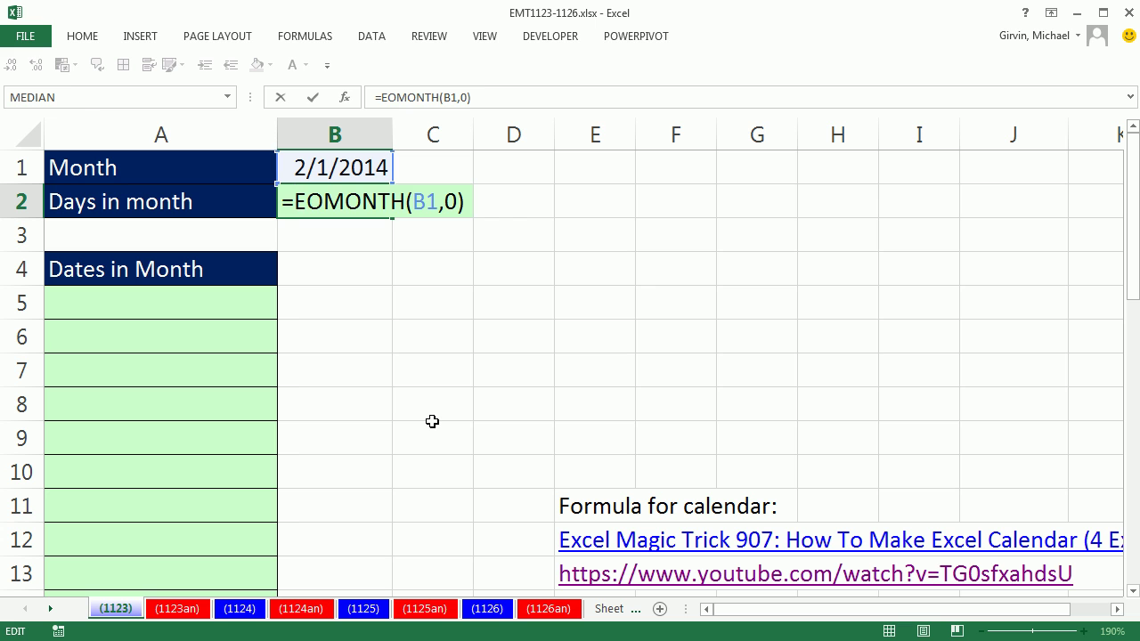
{"action": "type", "text": "day"}
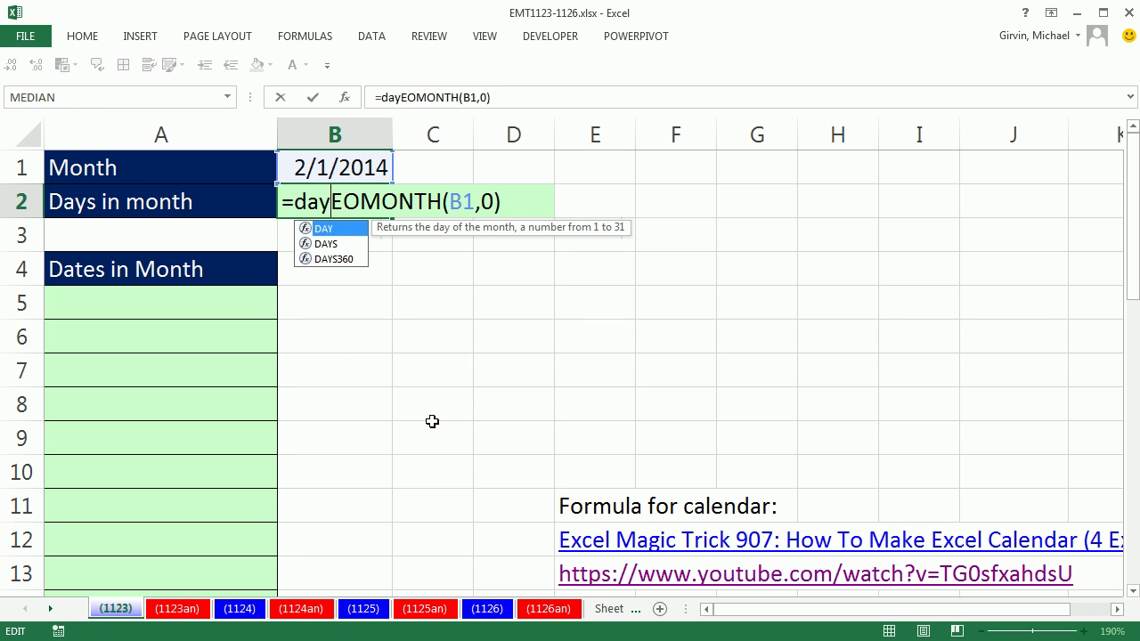
{"action": "key", "text": "Tab"}
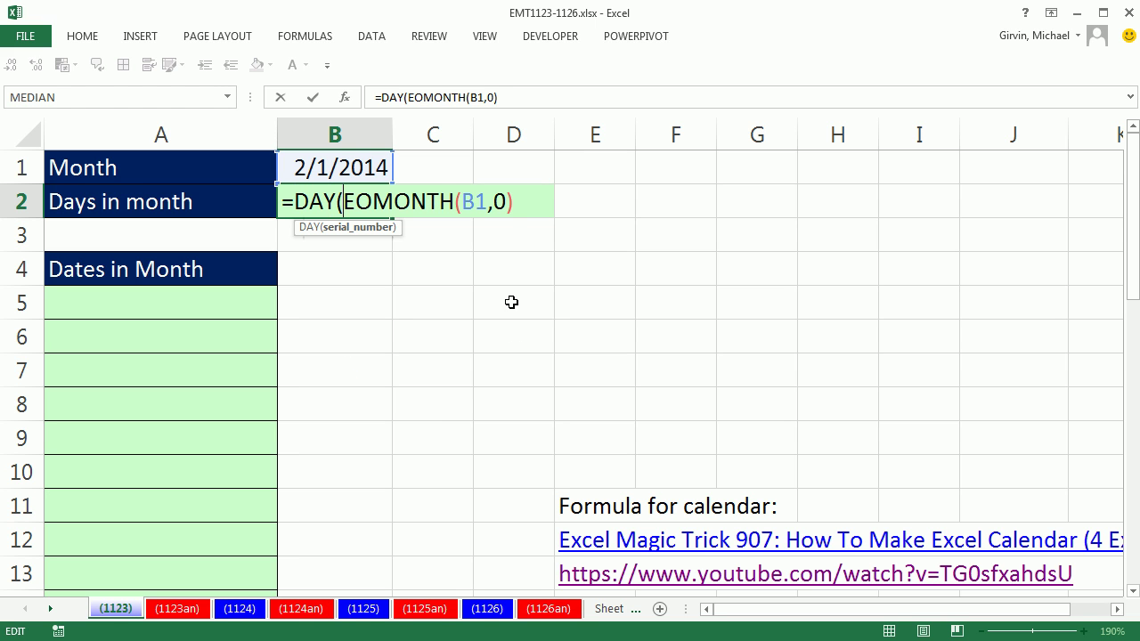
{"action": "key", "text": "End"}
{"action": "key", "text": "ctrl+Return"}
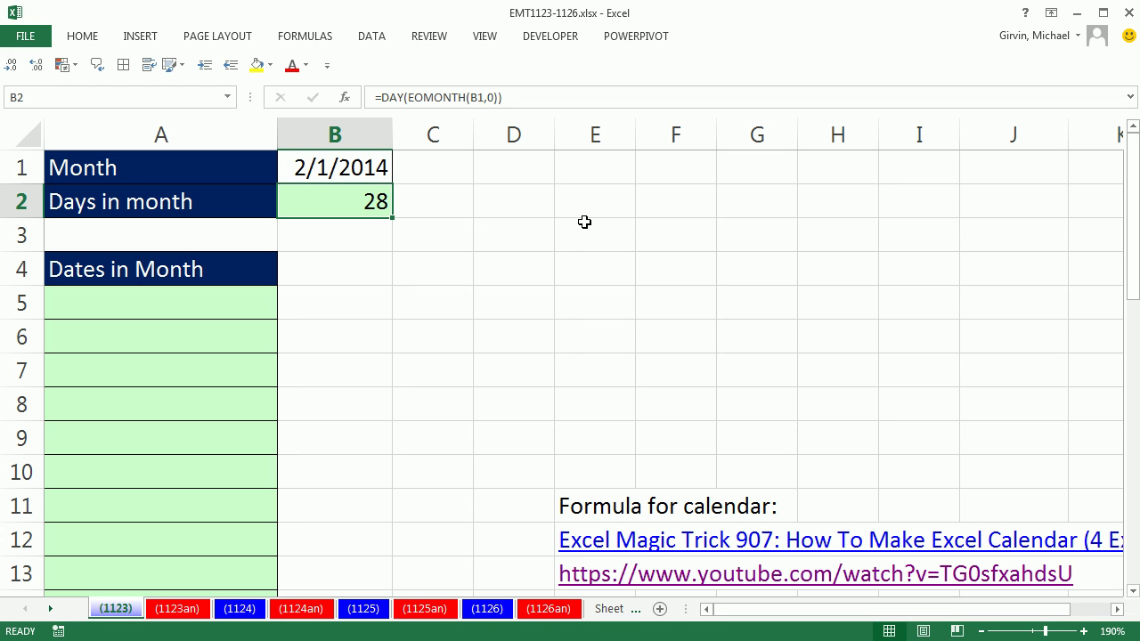
{"action": "left_click", "coordinate": [298, 159]}
{"action": "double_click", "coordinate": [299, 166]}
{"action": "left_click_drag", "start_coordinate": [295, 168], "coordinate": [308, 167]}
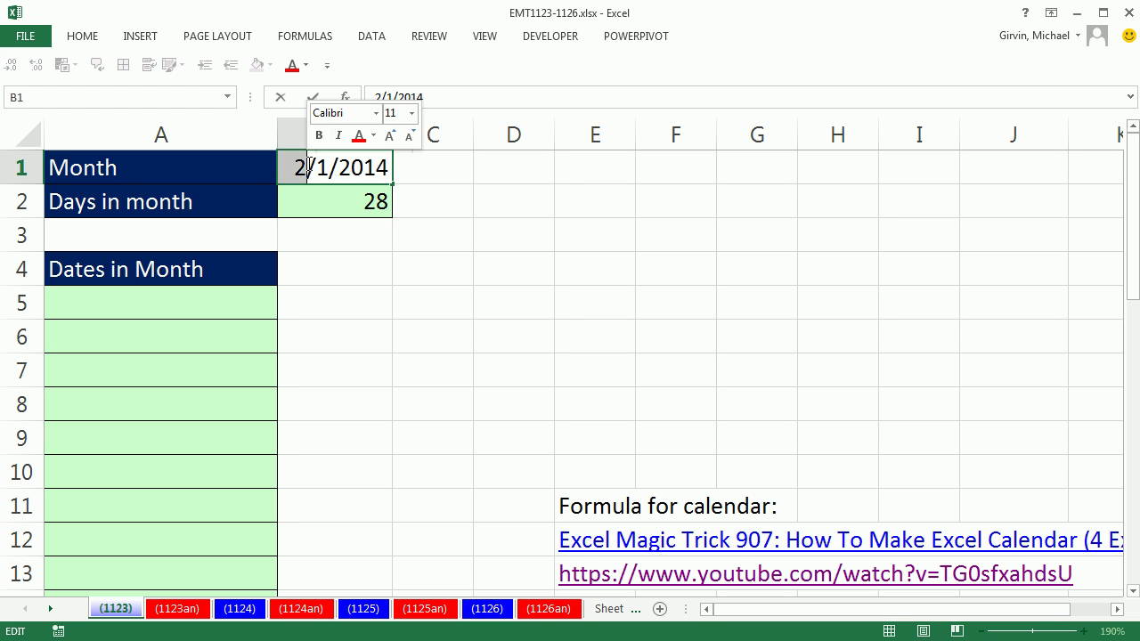
{"action": "type", "text": "3"}
{"action": "key", "text": "ctrl+Return"}
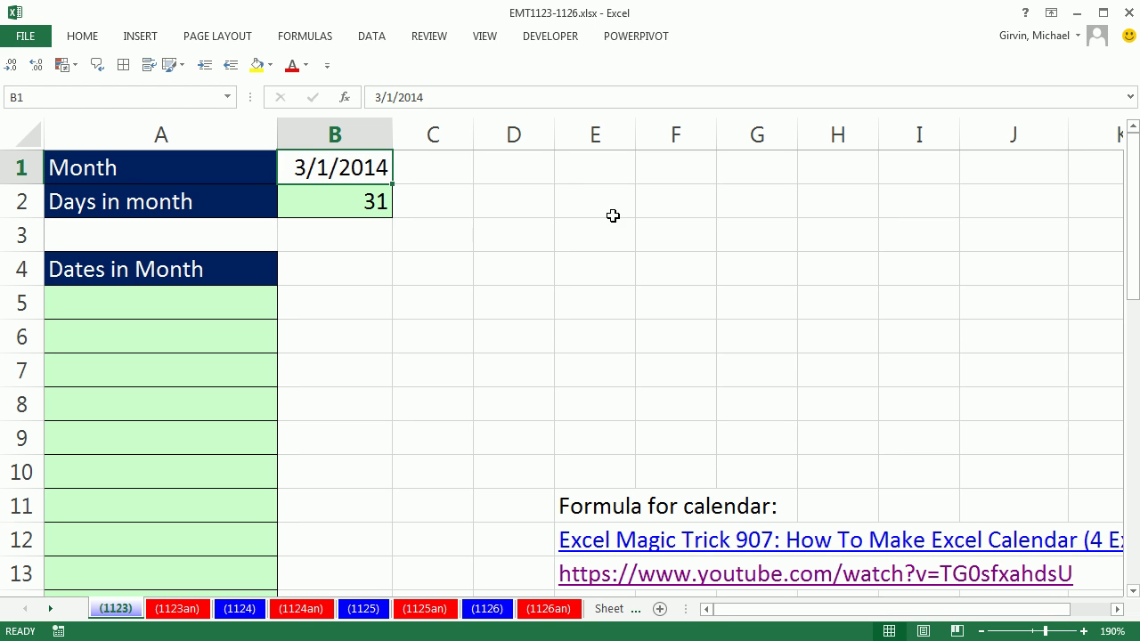
{"action": "double_click", "coordinate": [364, 206]}
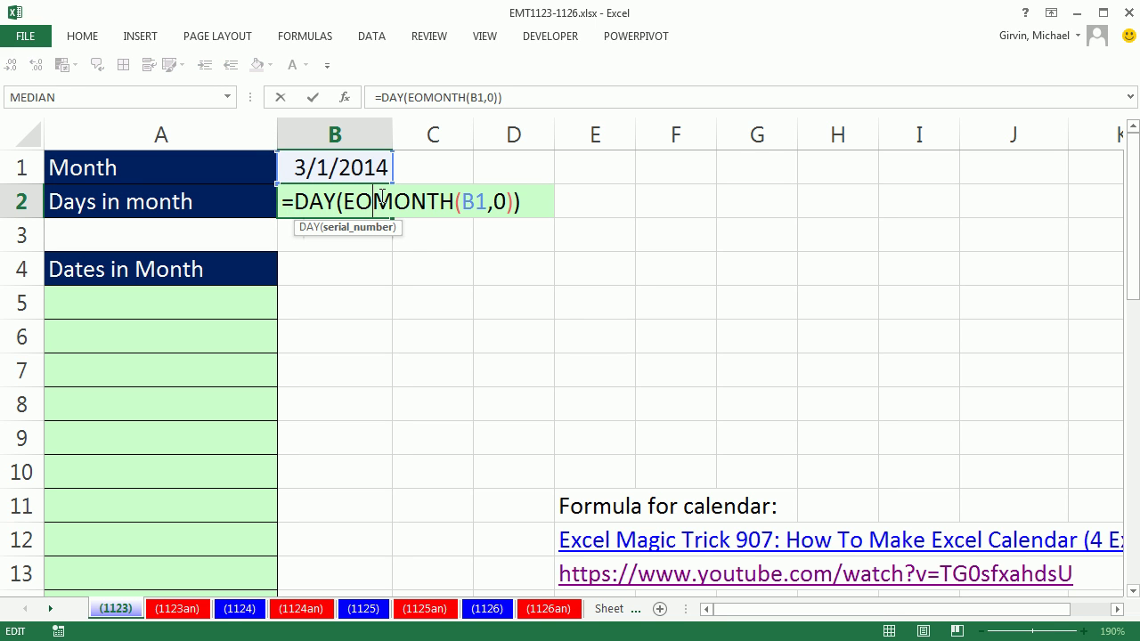
{"action": "key", "text": "Escape"}
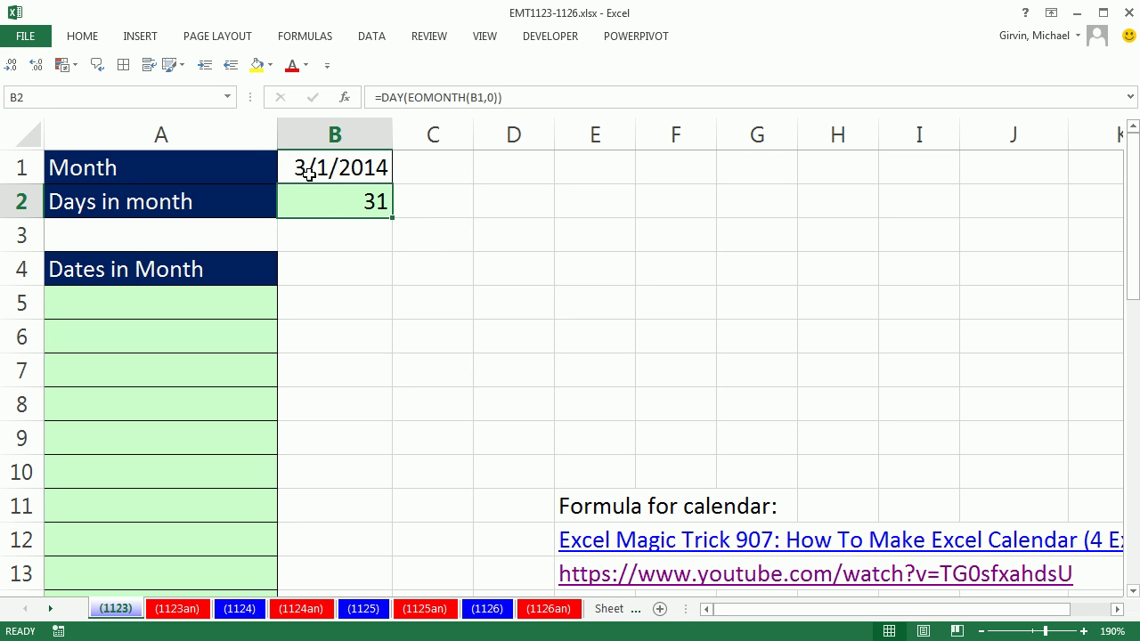
{"action": "key", "text": "ctrl+z"}
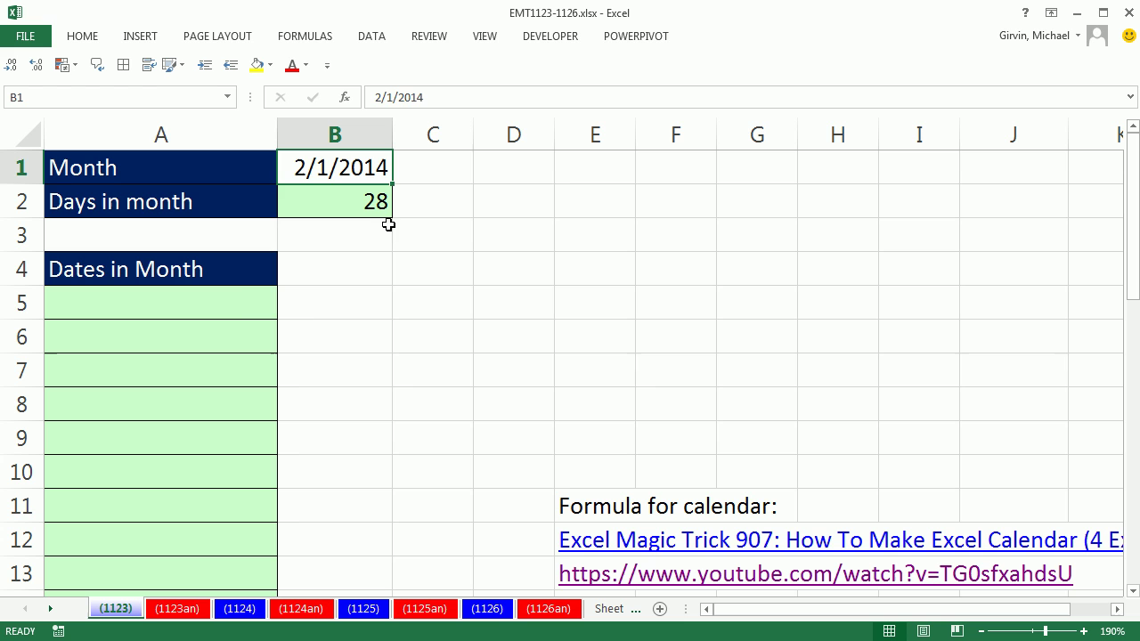
{"action": "left_click", "coordinate": [243, 301]}
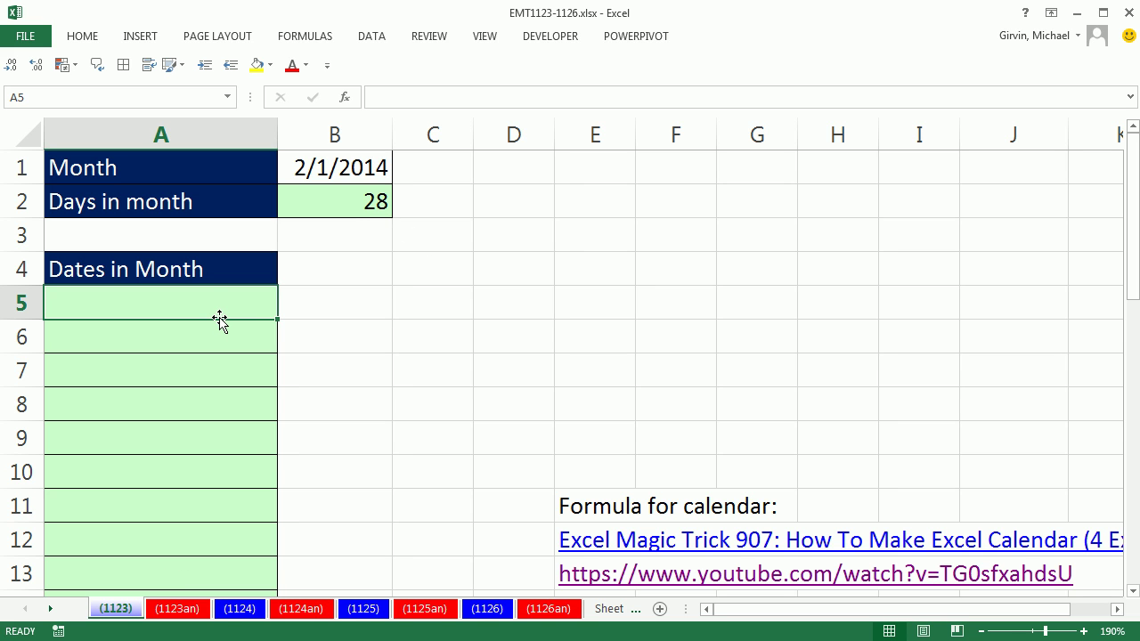
Enter =$B$1+ROWS(A$5:A5)-1 in A5 so it shows 2/1/2014.
{"action": "type", "text": "="}
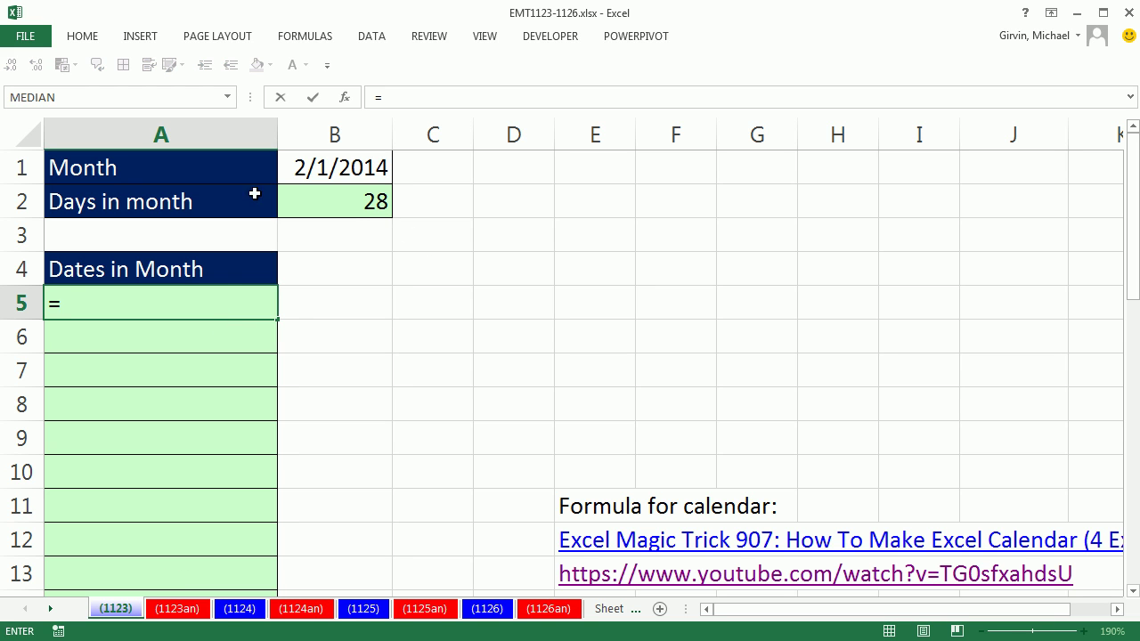
{"action": "left_click", "coordinate": [301, 171]}
{"action": "key", "text": "F4"}
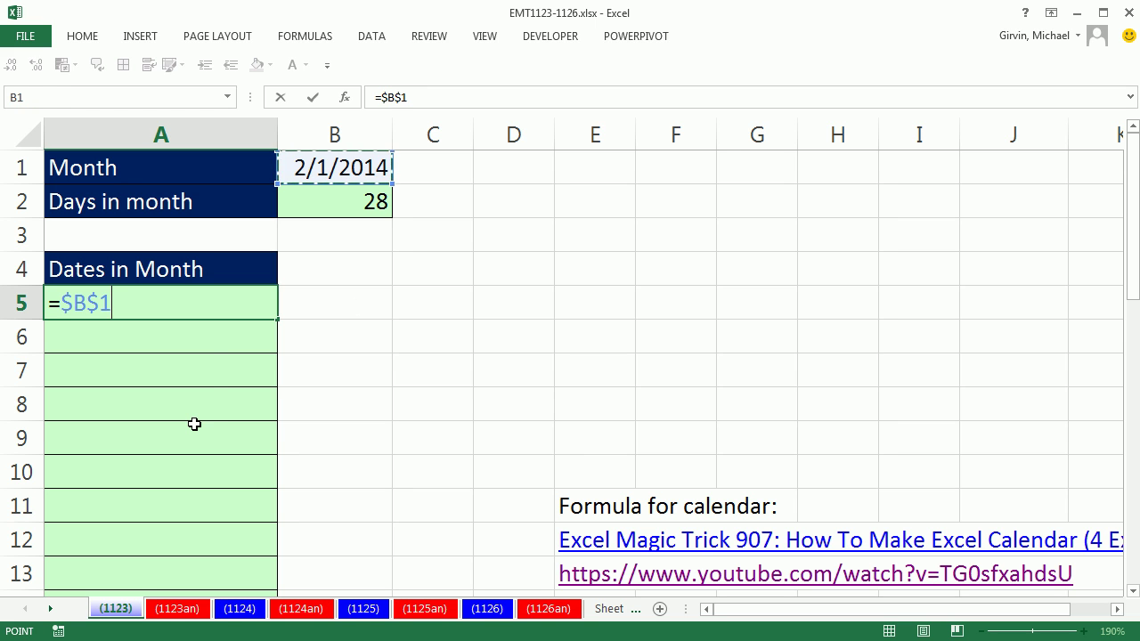
{"action": "type", "text": "+"}
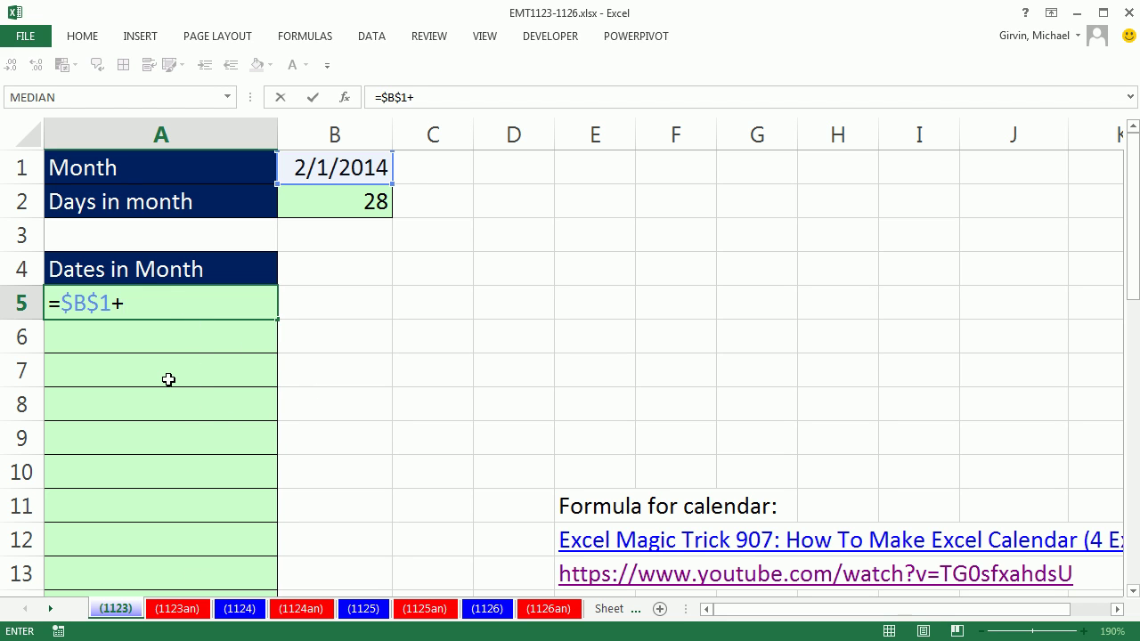
{"action": "type", "text": "rows"}
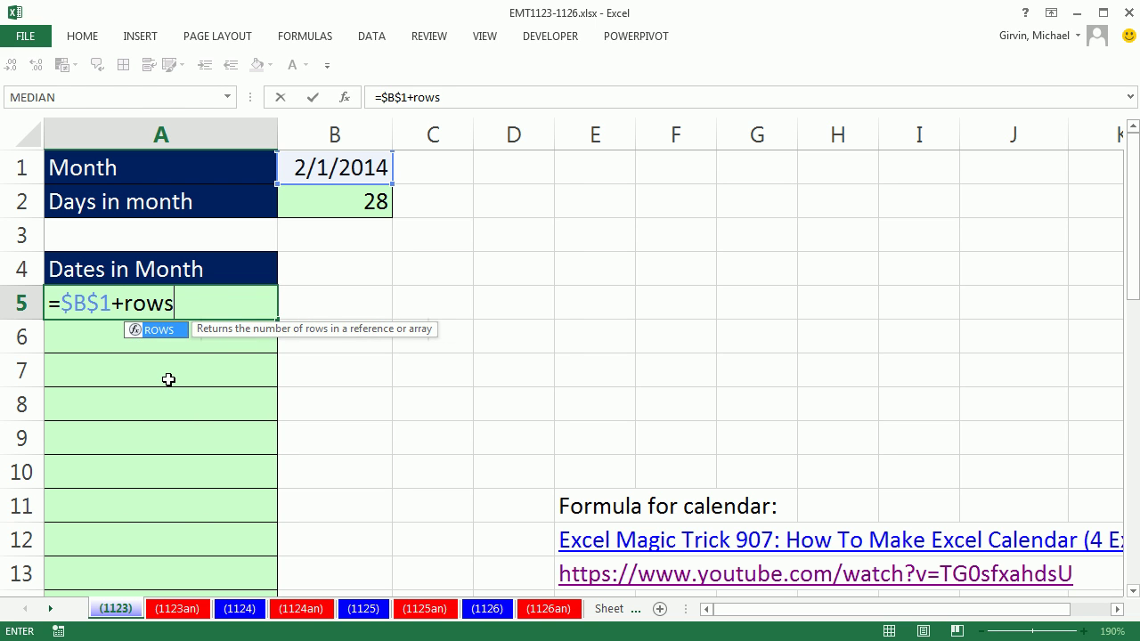
{"action": "key", "text": "Tab"}
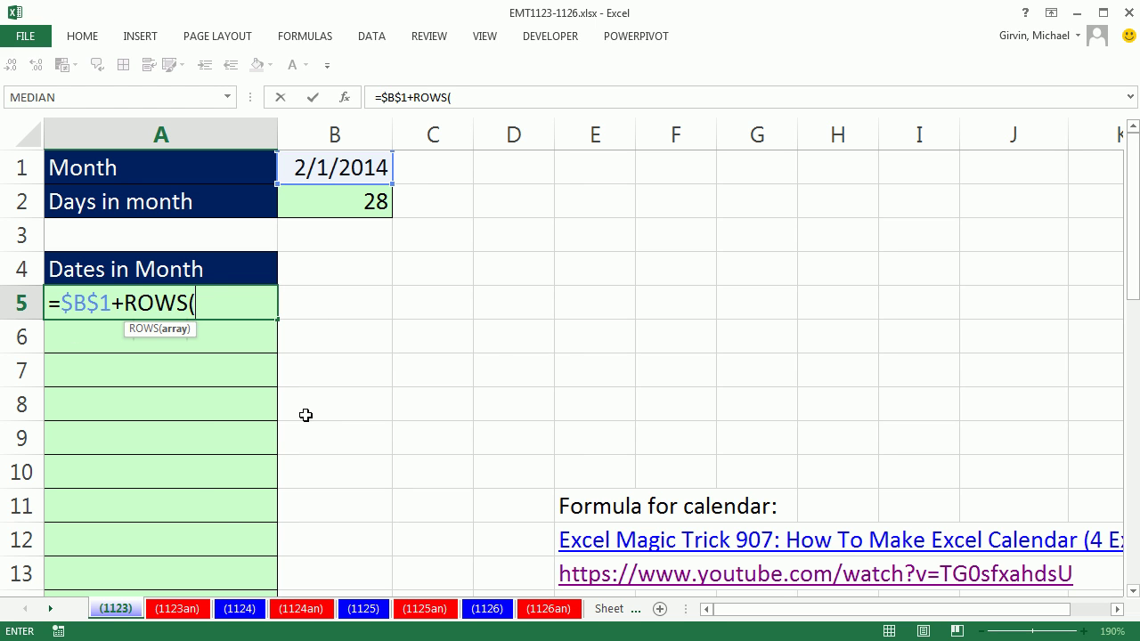
{"action": "type", "text": "A$5:A5"}
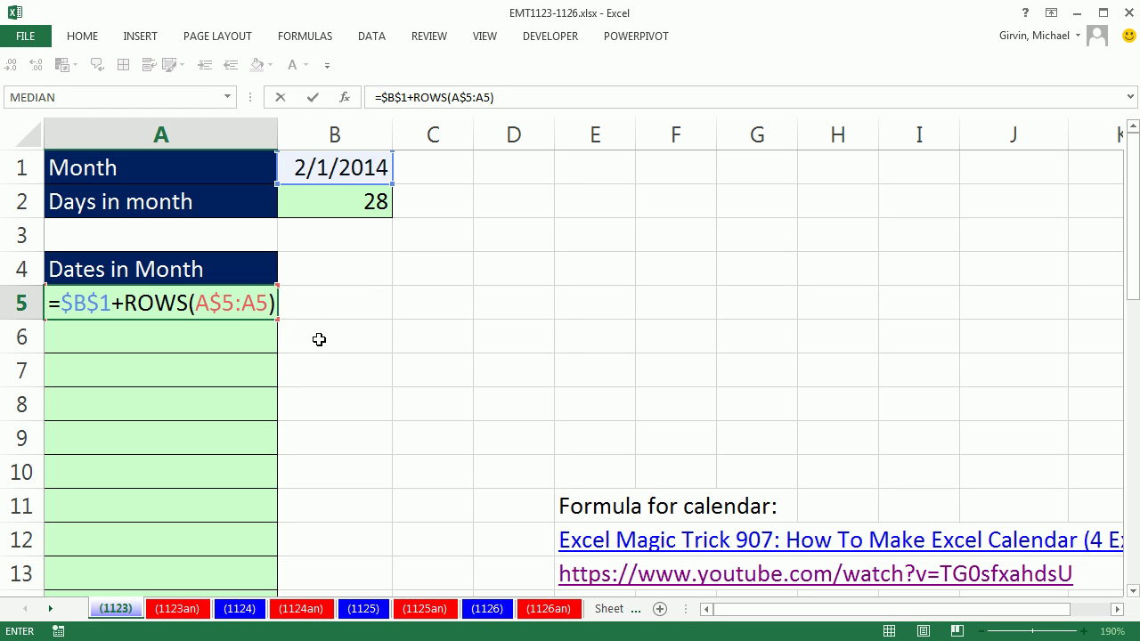
{"action": "type", "text": "-1"}
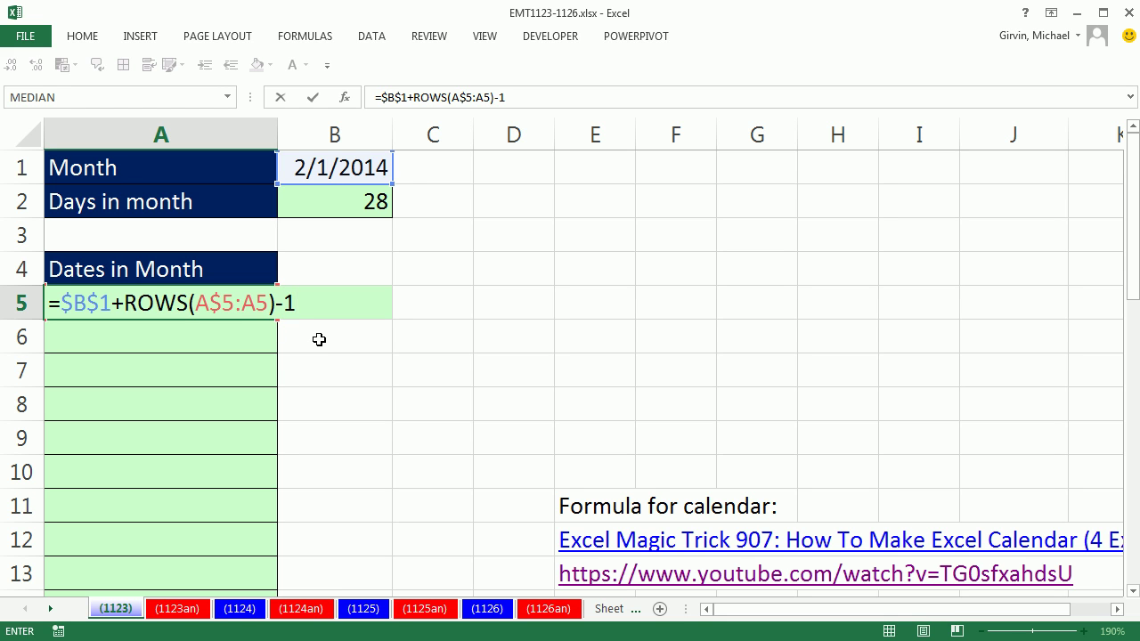
{"action": "key", "text": "ctrl+Return"}
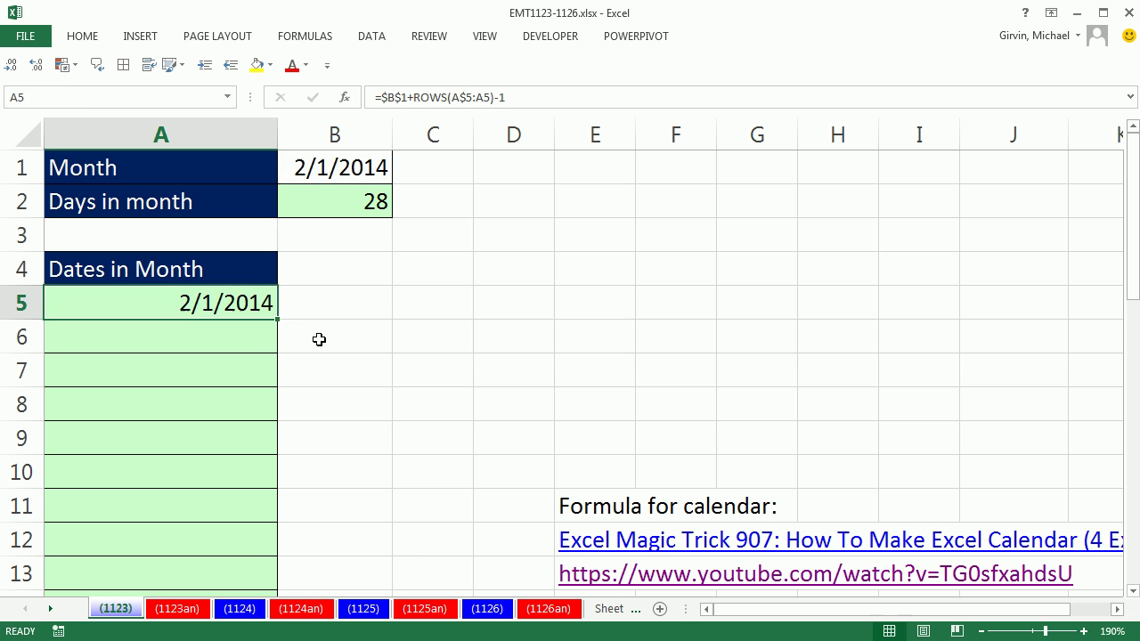
Fill A5's formula down to A35, listing dates 2/1/2014 through 3/3/2014.
{"action": "left_click_drag", "start_coordinate": [278, 319], "coordinate": [264, 546]}
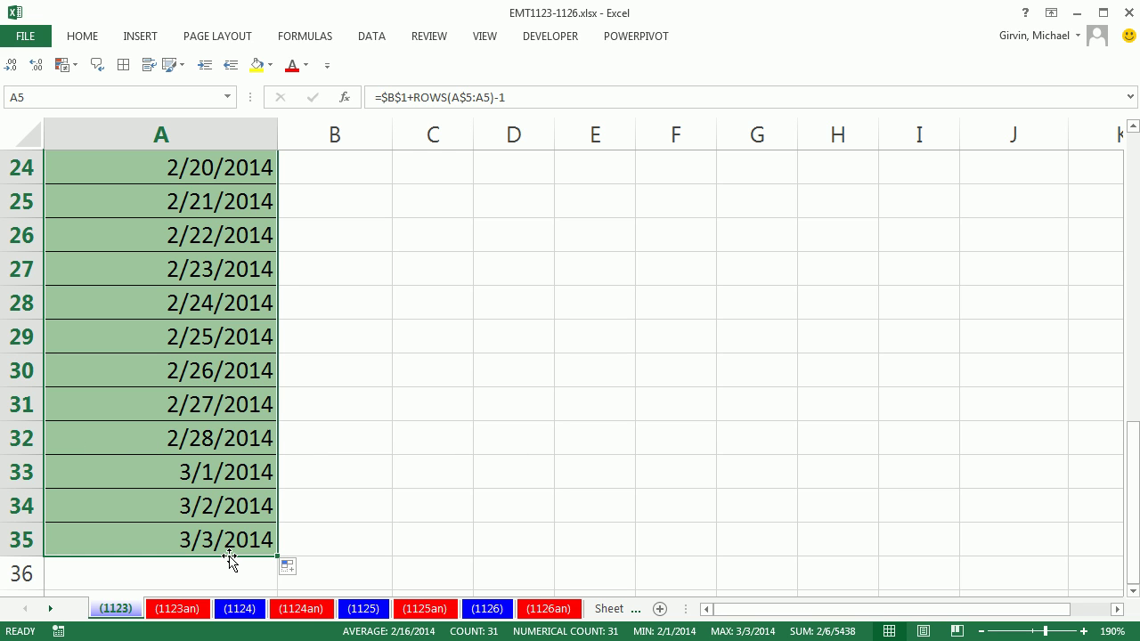
{"action": "scroll", "coordinate": [268, 378], "scroll_direction": "up", "scroll_amount": 8}
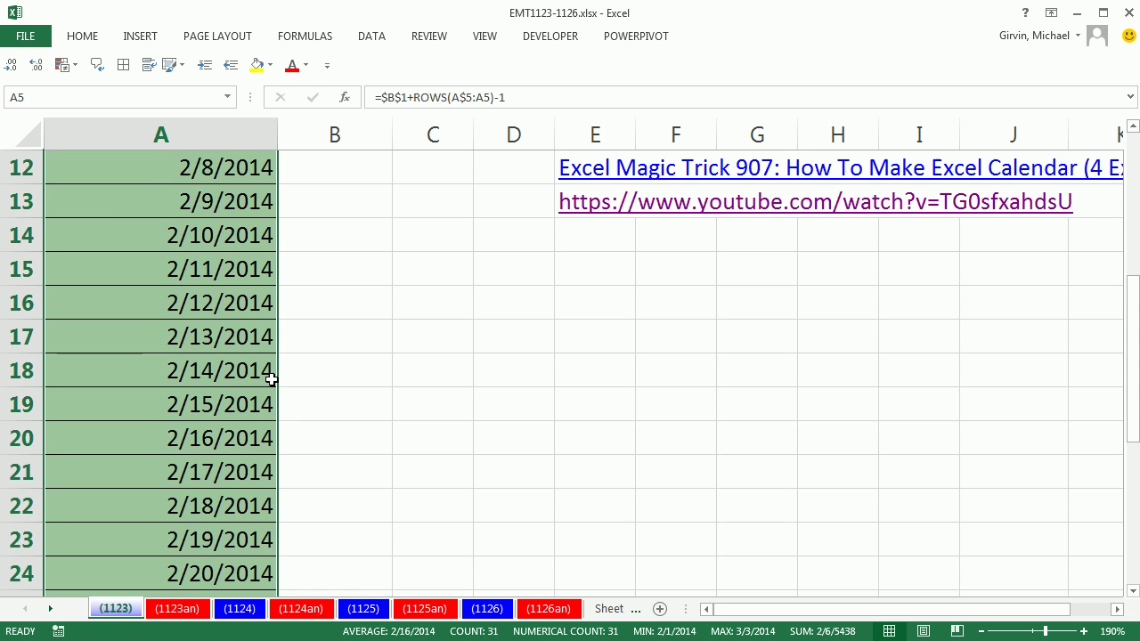
Begin wrapping A5's formula in IF, pasting a copied ROWS(A$5:A5) as the test.
{"action": "left_click", "coordinate": [208, 305]}
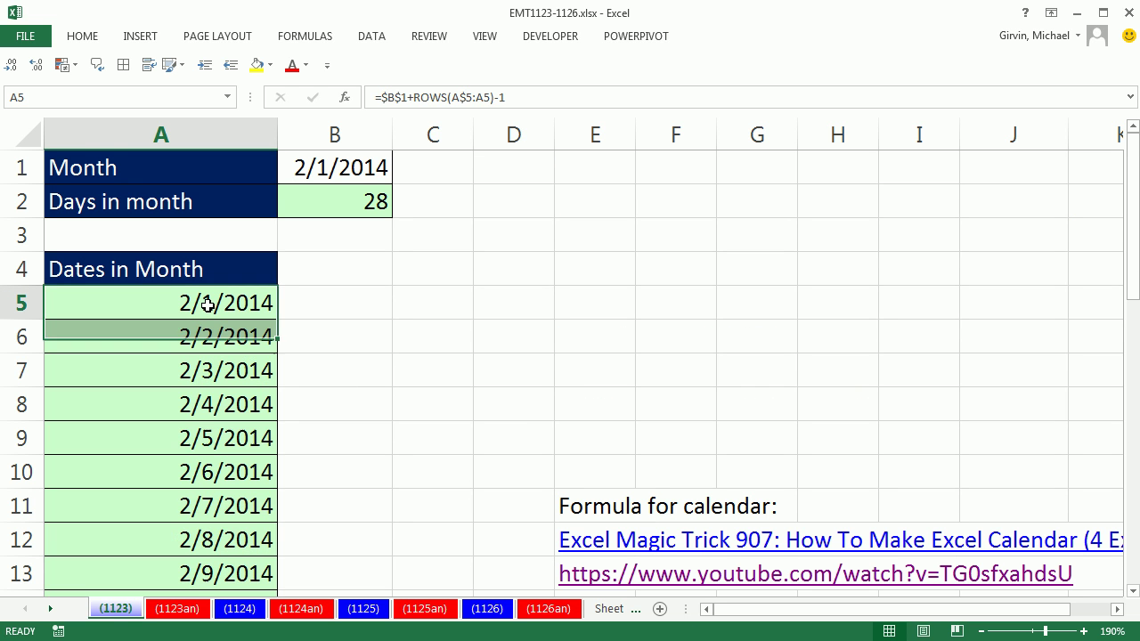
{"action": "key", "text": "F2"}
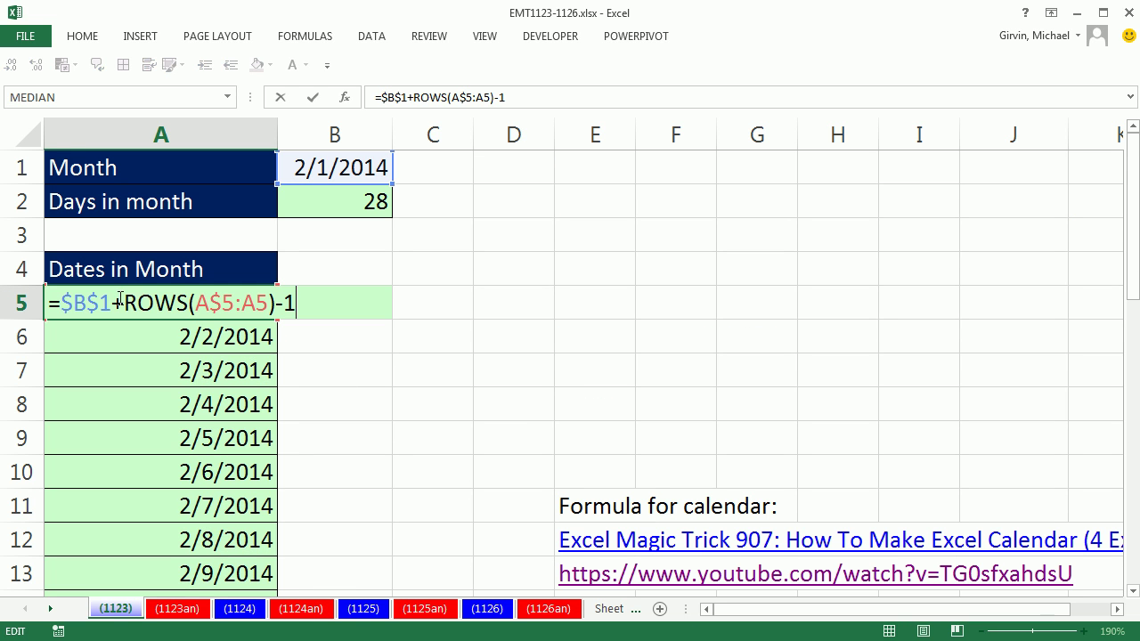
{"action": "left_click", "coordinate": [62, 304]}
{"action": "left_click_drag", "start_coordinate": [125, 303], "coordinate": [276, 303]}
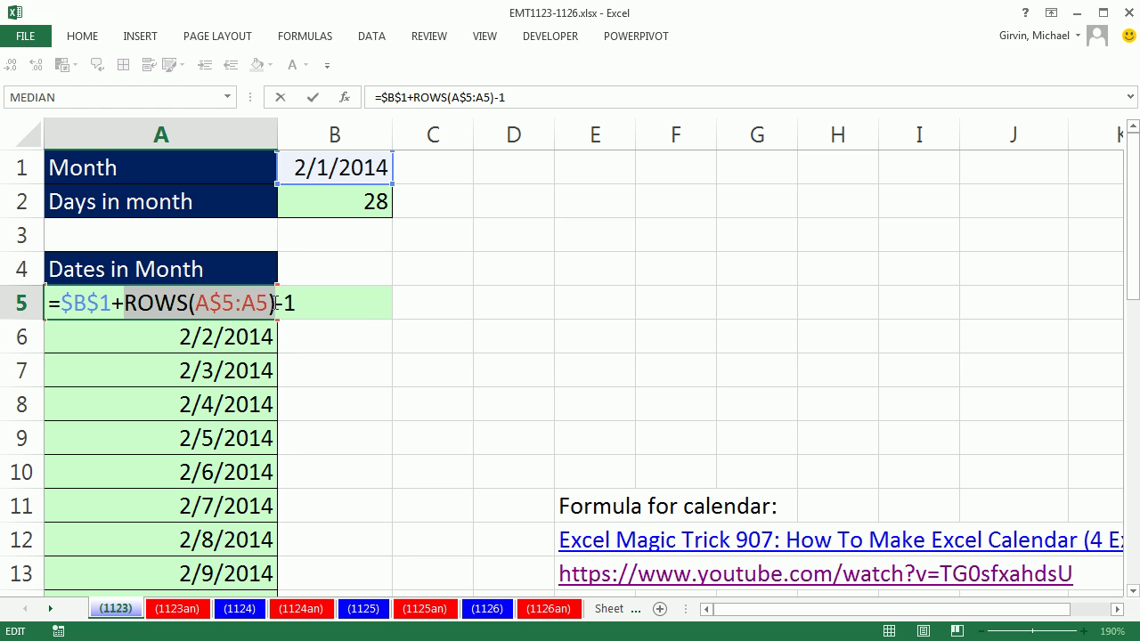
{"action": "key", "text": "ctrl+c"}
{"action": "left_click", "coordinate": [63, 303]}
{"action": "type", "text": "IF("}
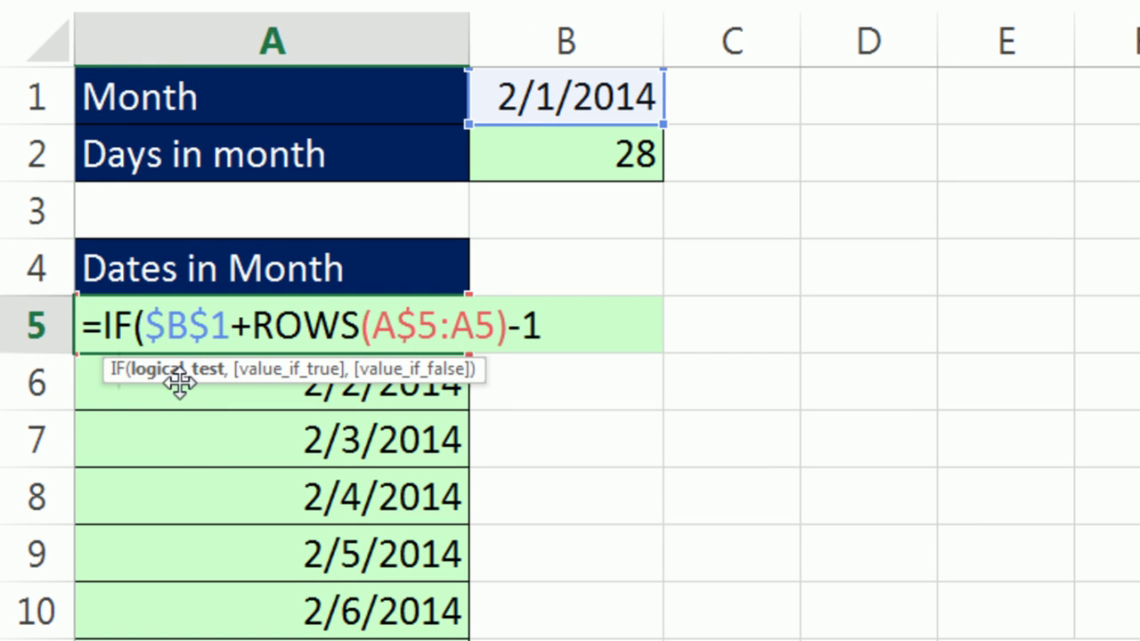
{"action": "key", "text": "ctrl+v"}
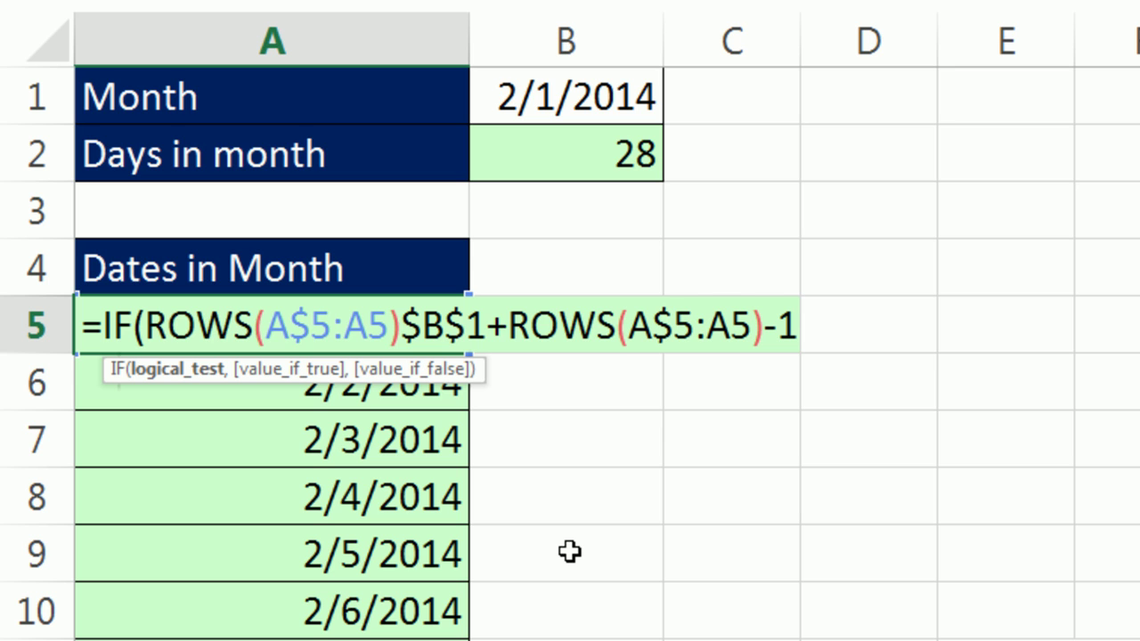
Finish the formula as =IF(ROWS(A$5:A5)>$B$2,"",$B$1+ROWS(A$5:A5)-1).
{"action": "type", "text": ">"}
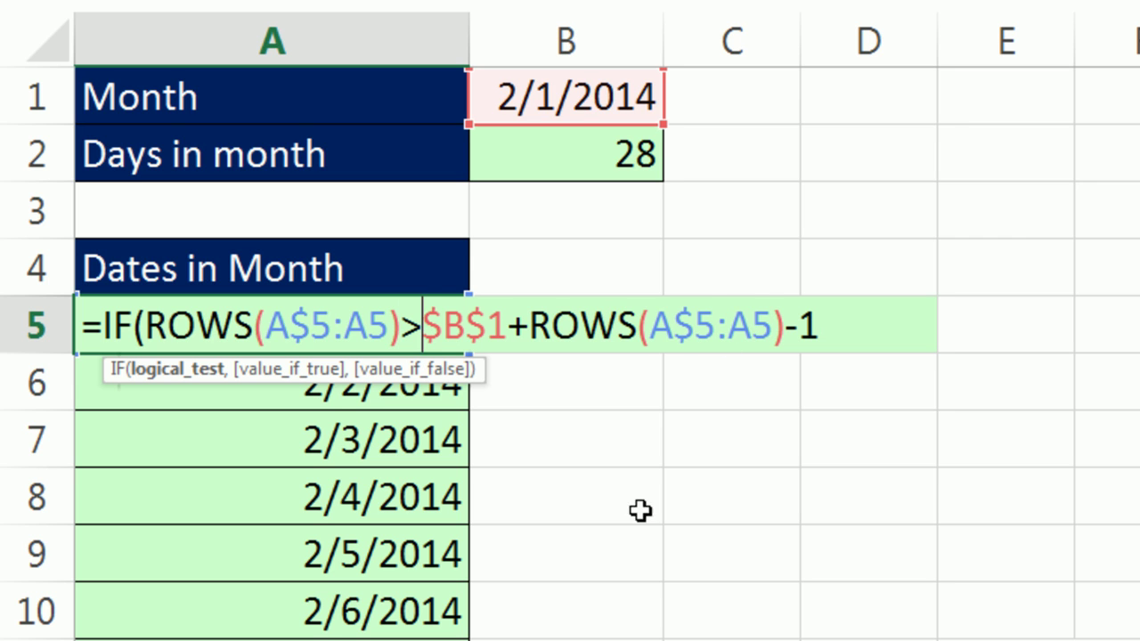
{"action": "left_click", "coordinate": [638, 153]}
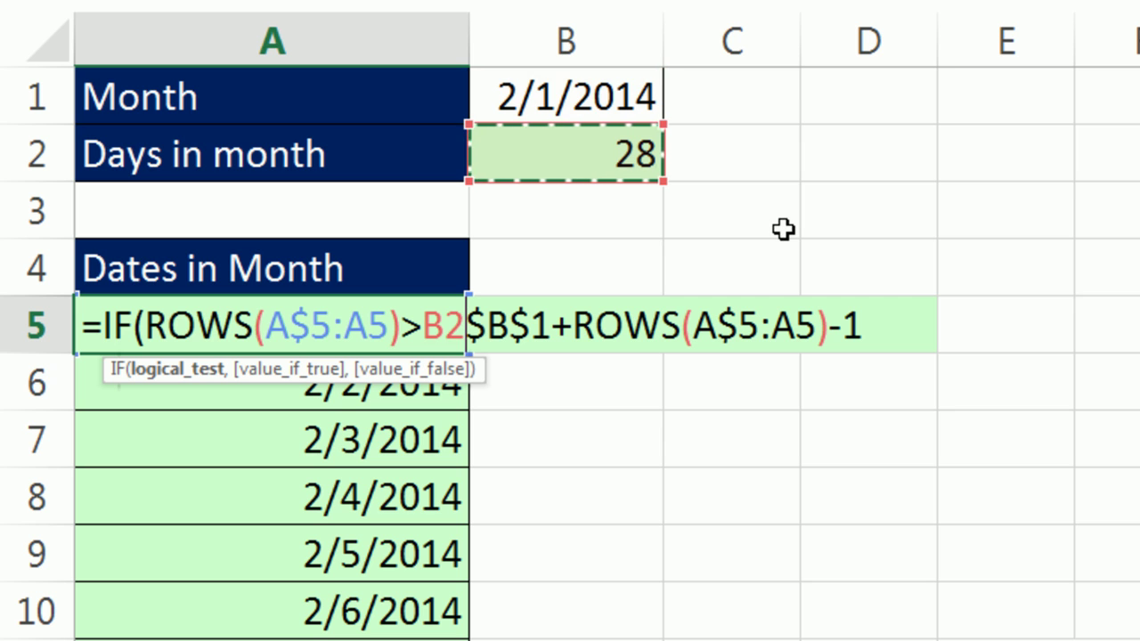
{"action": "key", "text": "F4"}
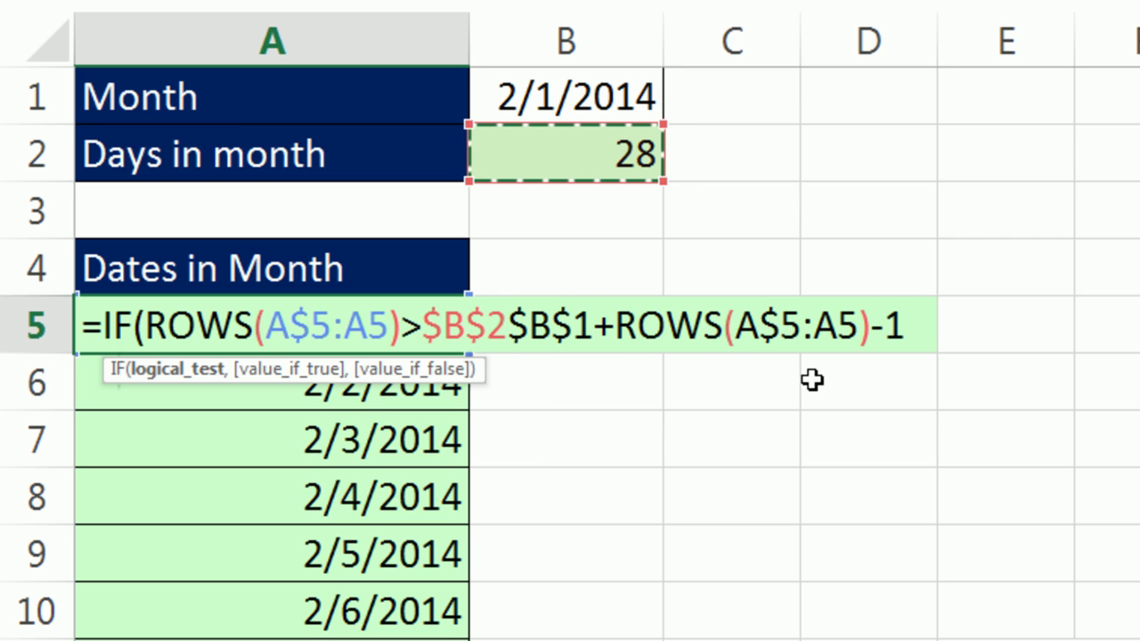
{"action": "type", "text": ","}
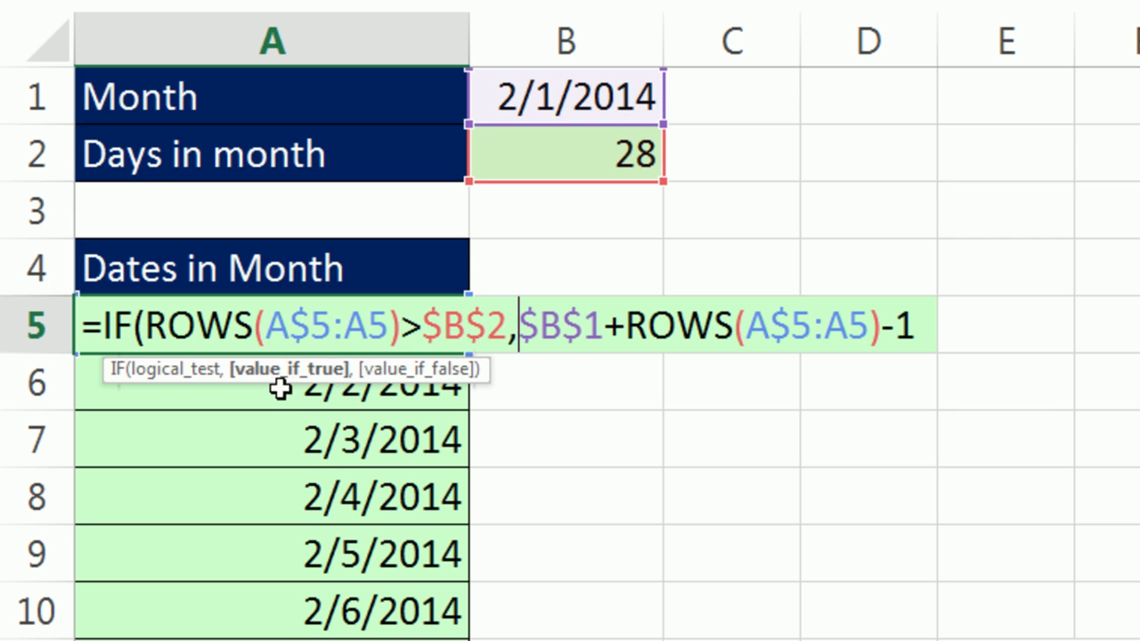
{"action": "type", "text": "\"\""}
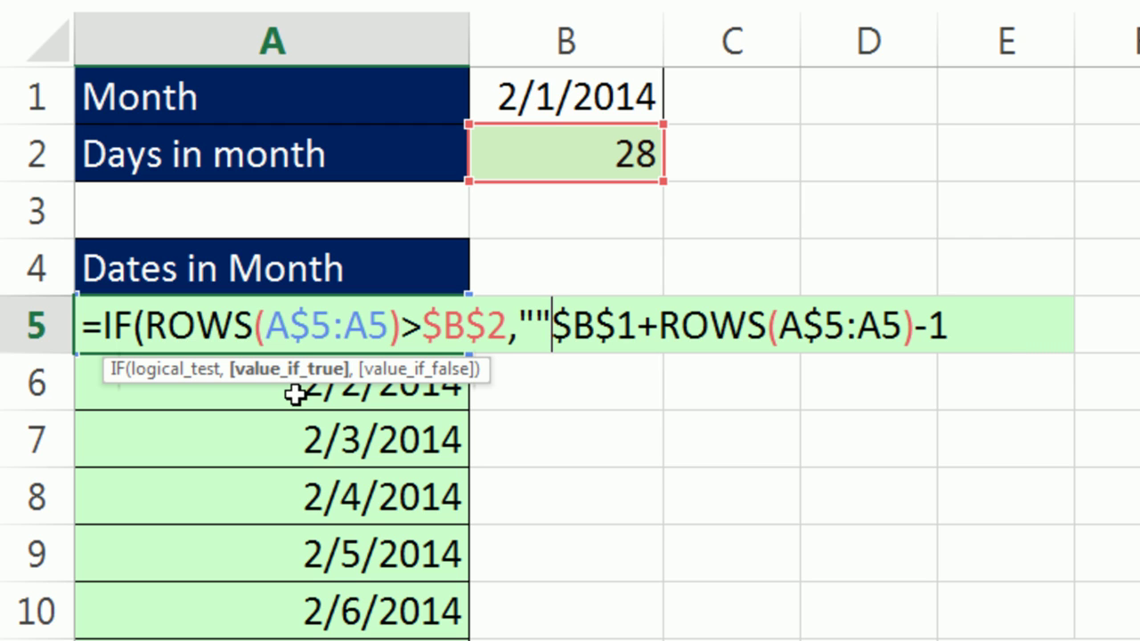
{"action": "type", "text": ","}
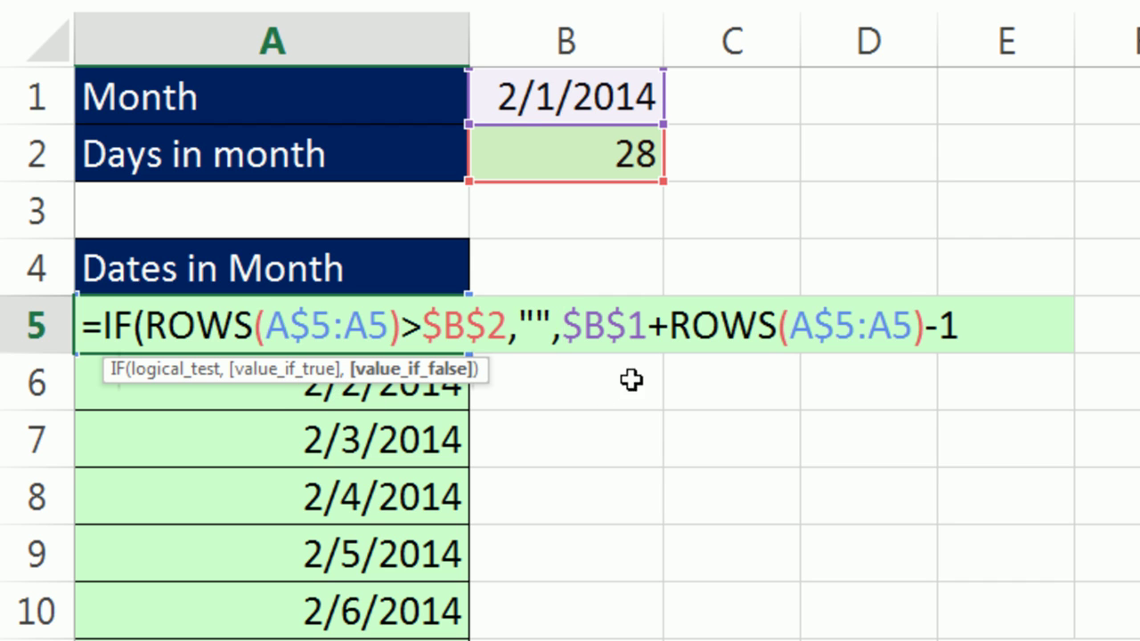
{"action": "left_click", "coordinate": [974, 324]}
{"action": "type", "text": ")"}
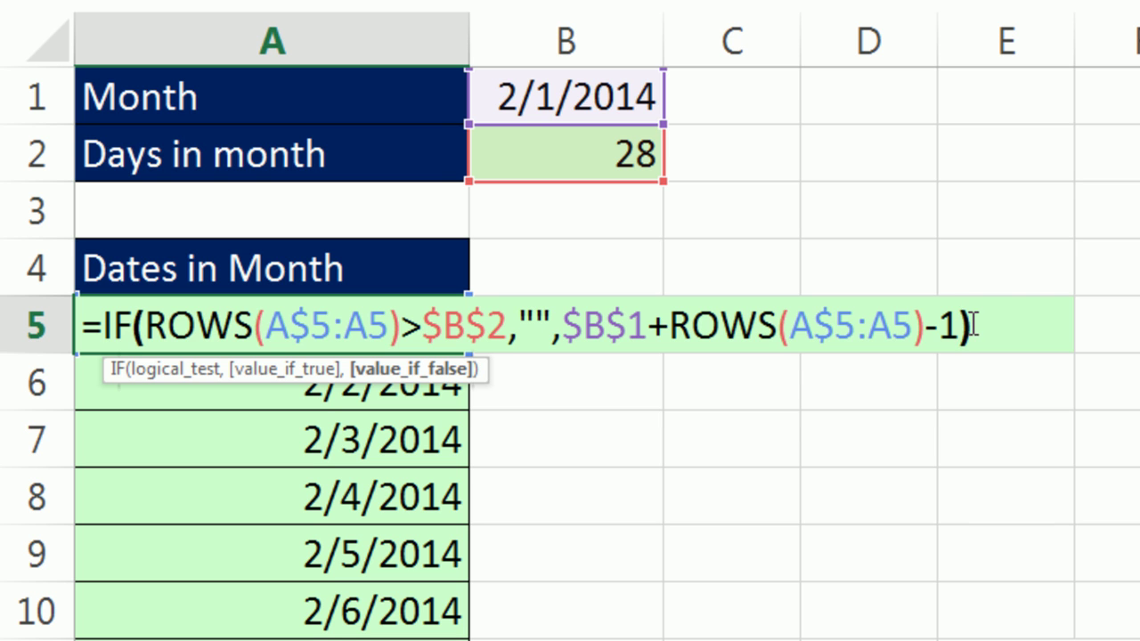
{"action": "key", "text": "ctrl+Return"}
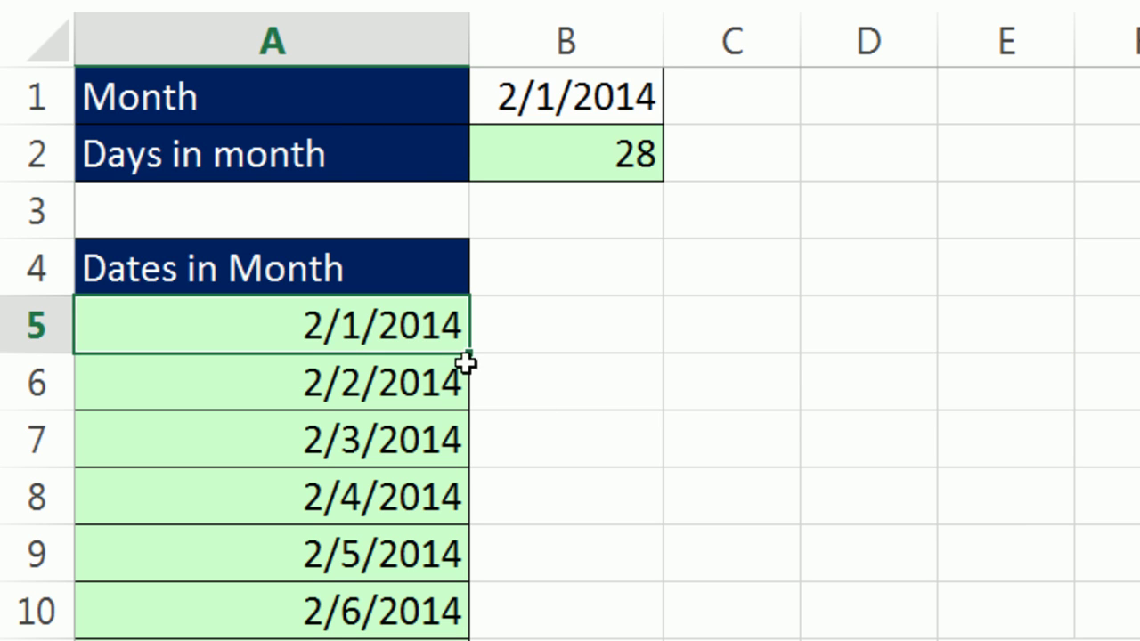
Fill the IF formula down A5:A35 so dates end at 2/28/2014 and rows 33–35 stay blank.
{"action": "double_click", "coordinate": [471, 354]}
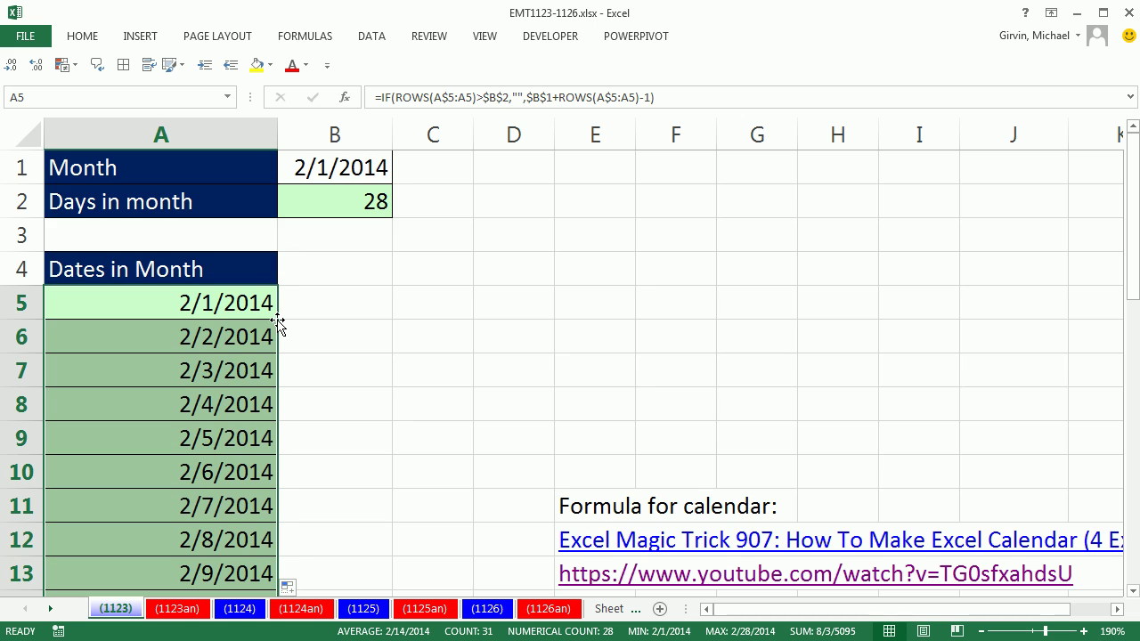
{"action": "scroll", "coordinate": [277, 320], "scroll_direction": "down", "scroll_amount": 7}
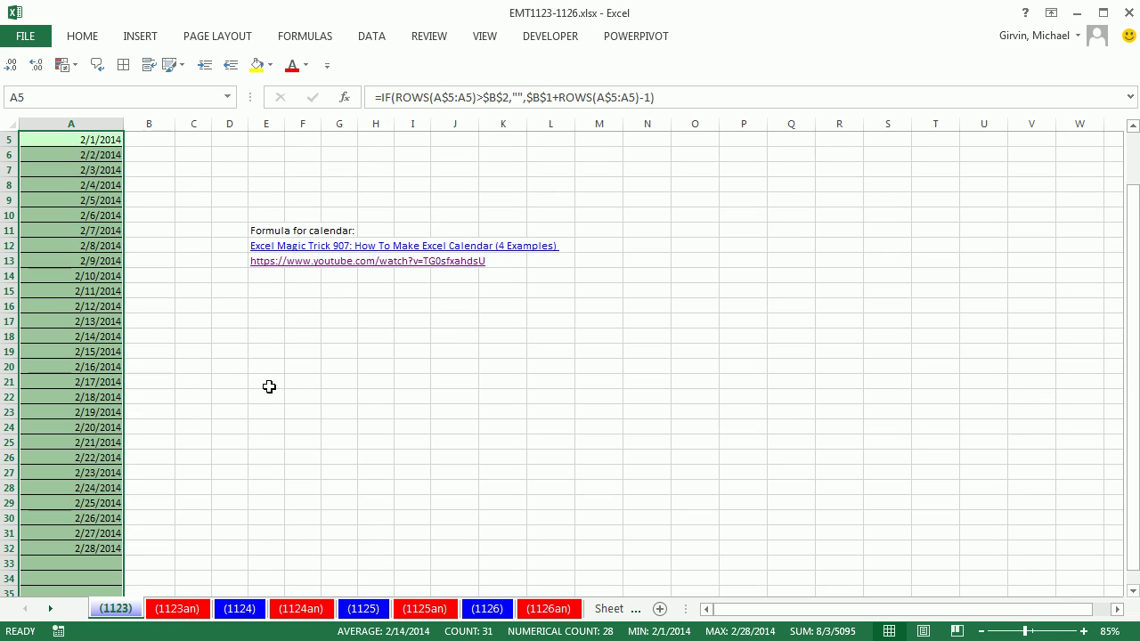
{"action": "scroll", "coordinate": [267, 391], "scroll_direction": "up", "scroll_amount": 1}
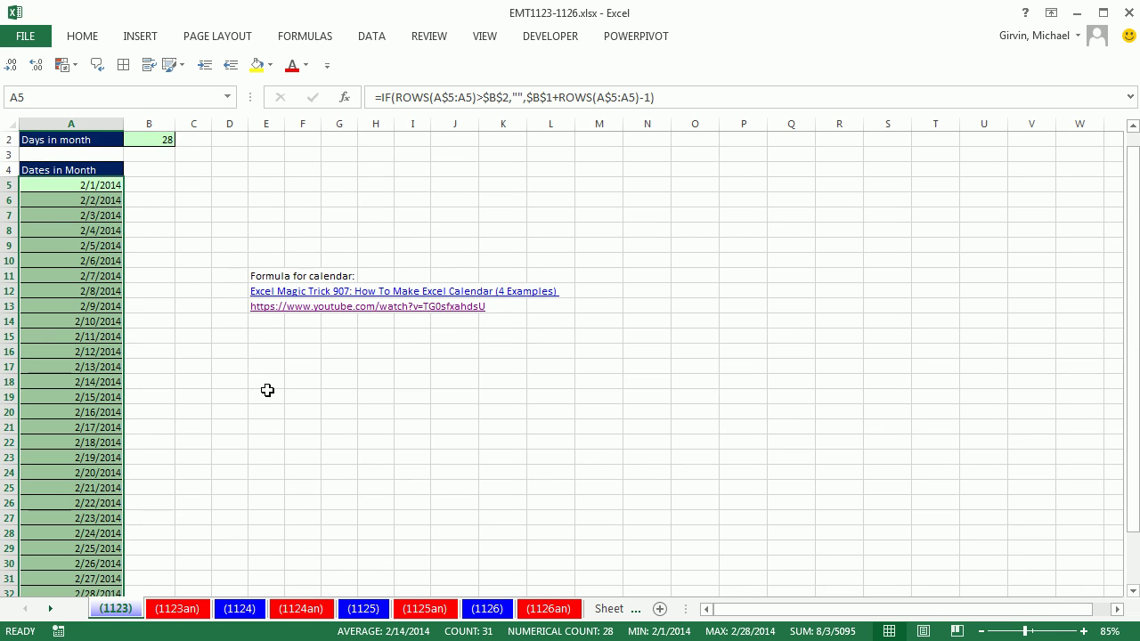
{"action": "scroll", "coordinate": [267, 390], "scroll_direction": "down", "scroll_amount": 1}
{"action": "scroll", "coordinate": [254, 370], "scroll_direction": "up", "scroll_amount": 1}
Enter 3/1 and then 6/1 in B1, so B2 shows 30 and June's dates list.
{"action": "left_click", "coordinate": [125, 136]}
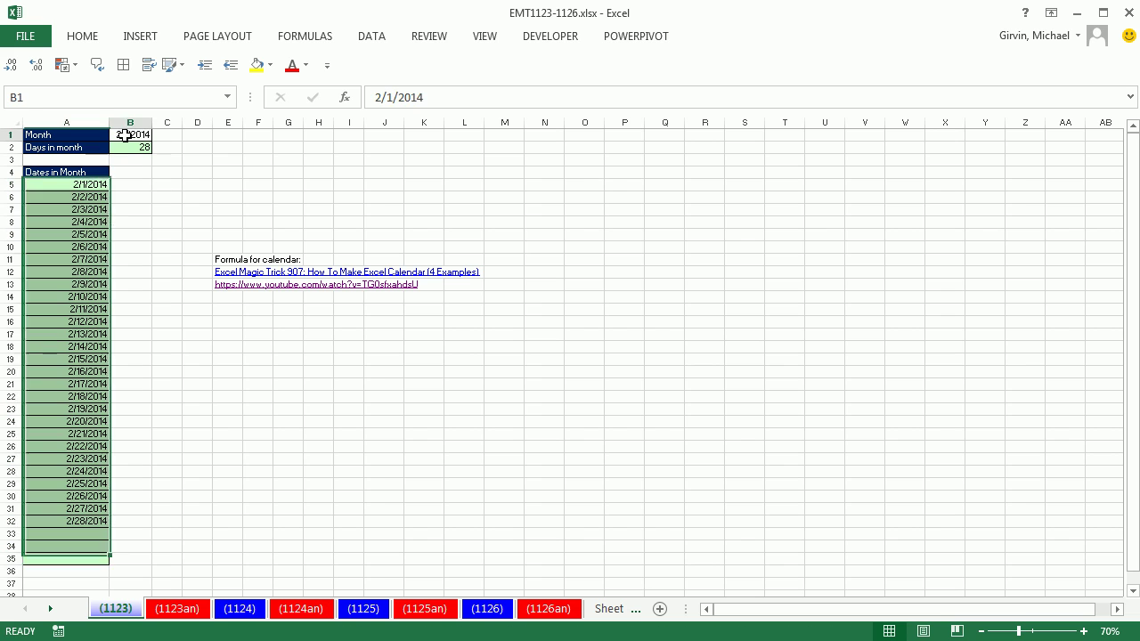
{"action": "type", "text": "3/1"}
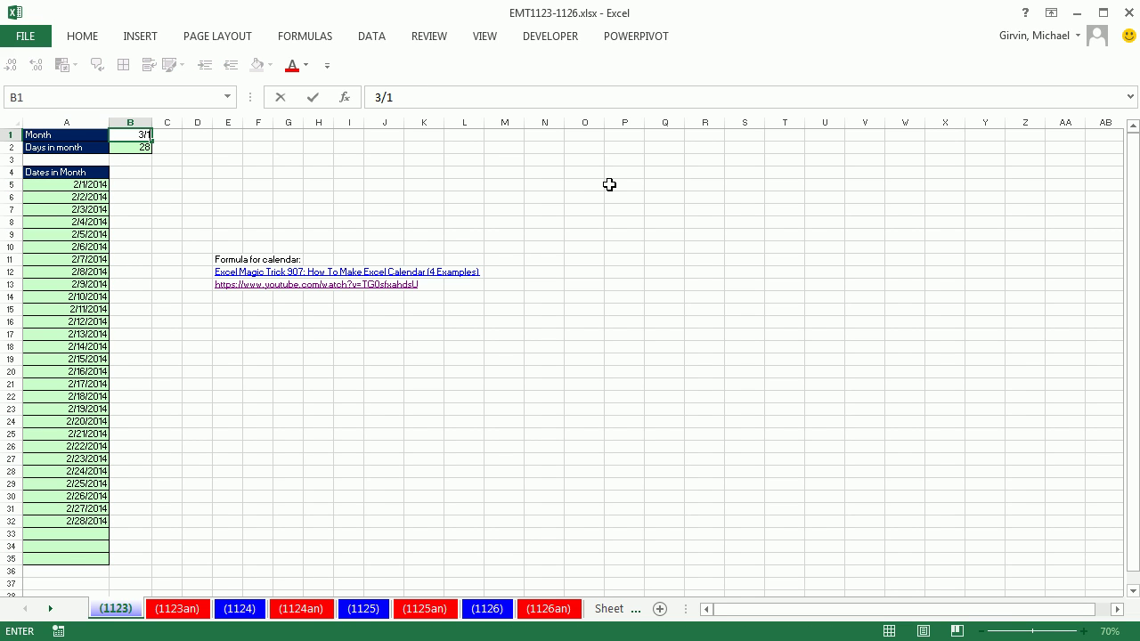
{"action": "key", "text": "ctrl+Return"}
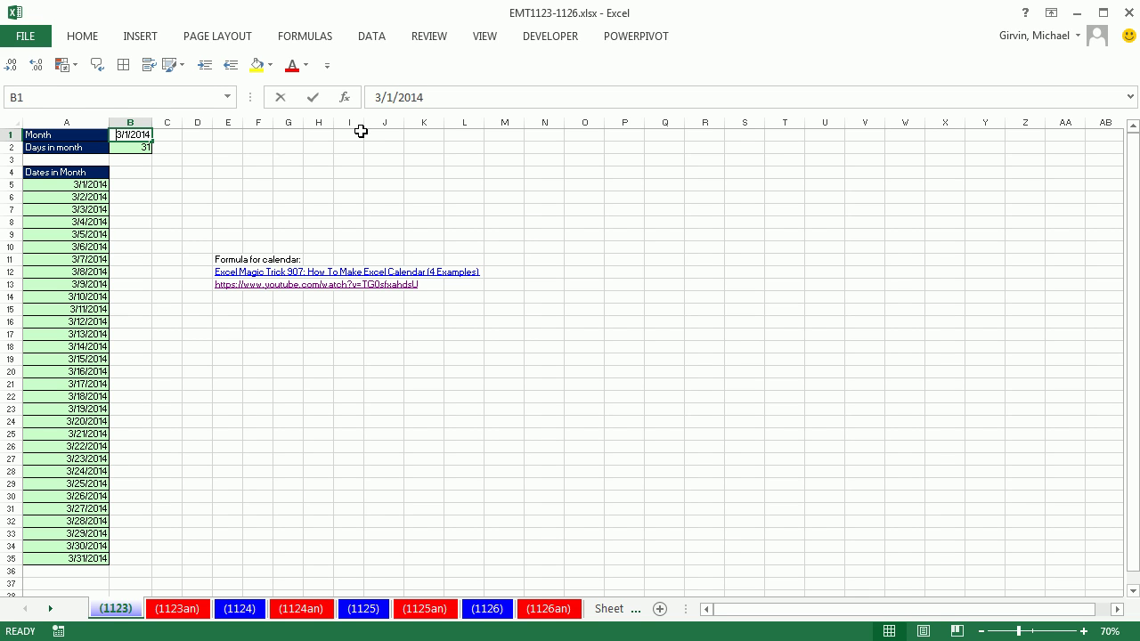
{"action": "type", "text": "6/1"}
{"action": "key", "text": "ctrl+Return"}
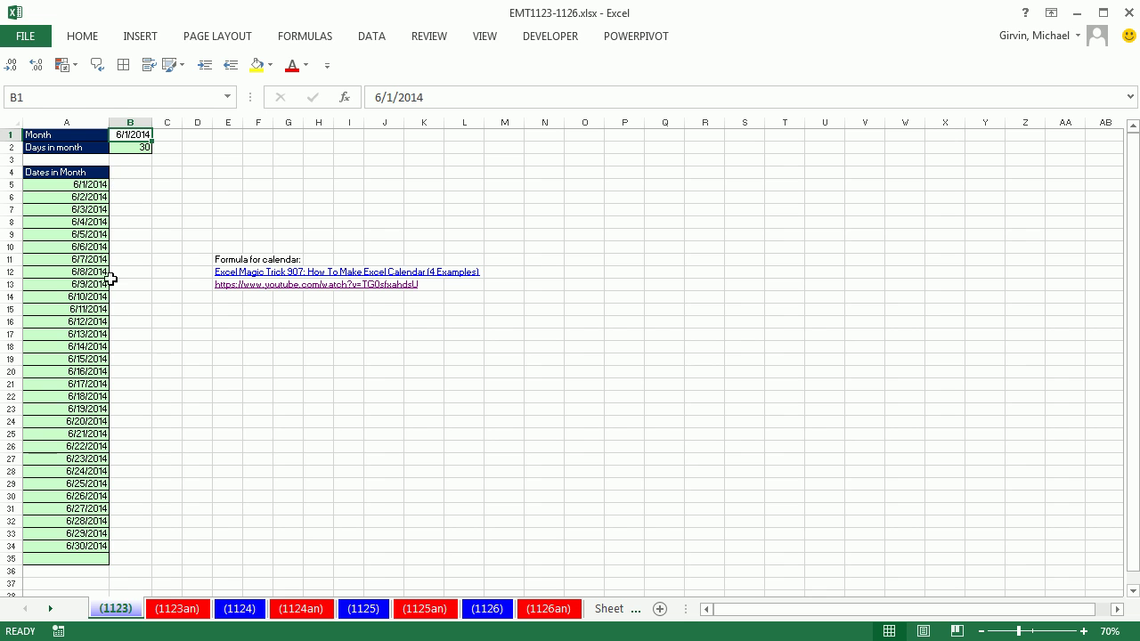
{"action": "scroll", "coordinate": [224, 341], "scroll_direction": "up", "scroll_amount": 7, "text": "ctrl"}
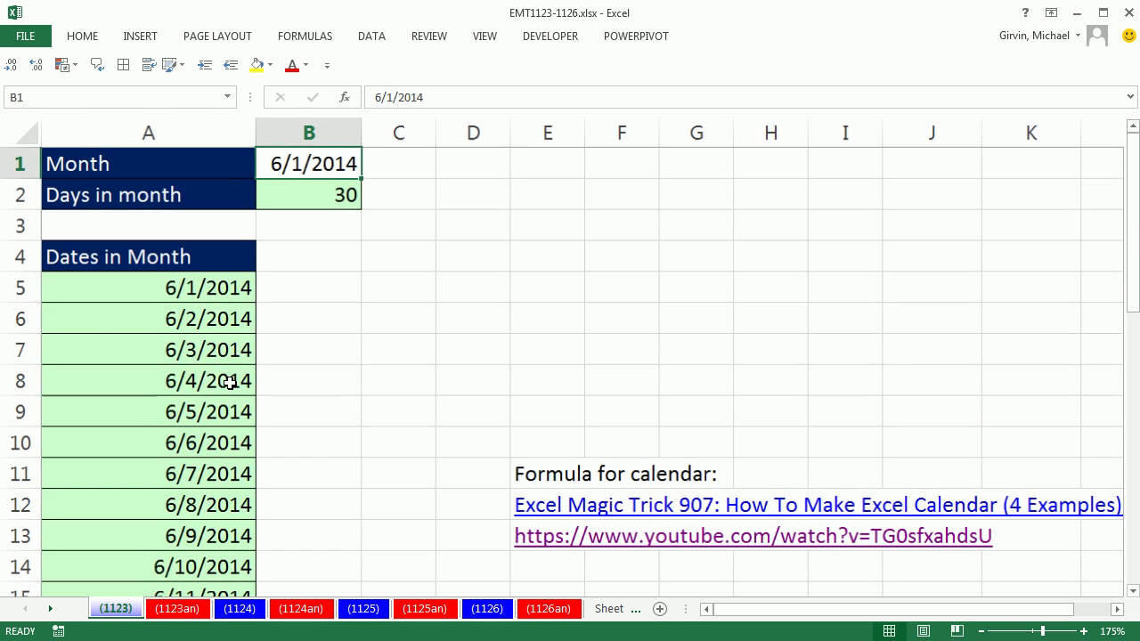
{"action": "double_click", "coordinate": [325, 196]}
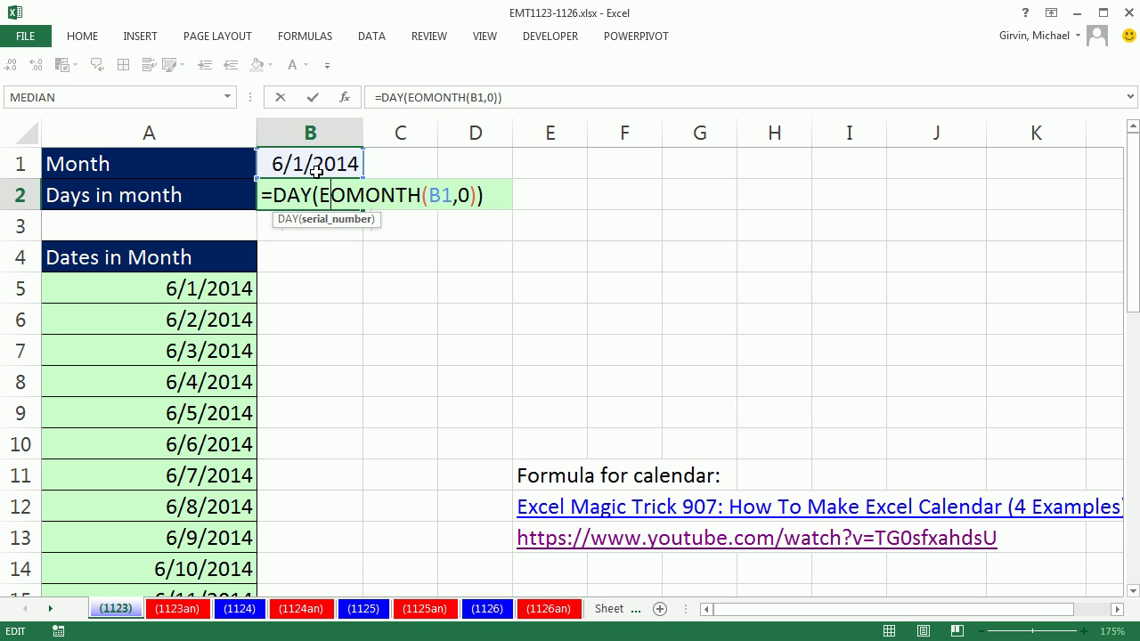
{"action": "key", "text": "Escape"}
{"action": "left_click", "coordinate": [205, 294]}
{"action": "key", "text": "F2"}
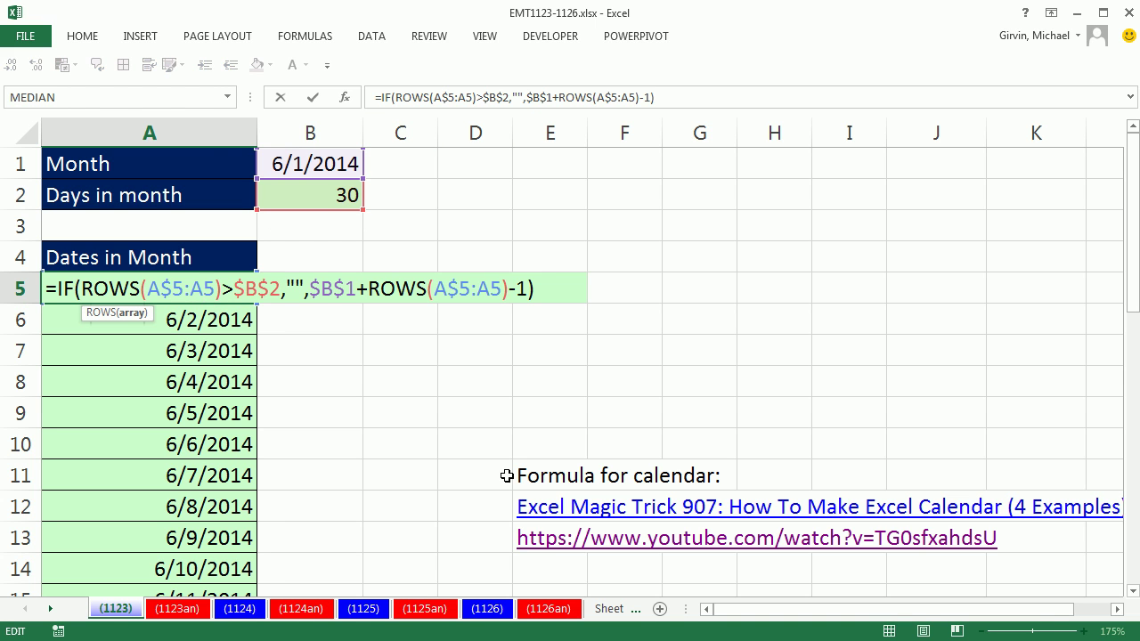